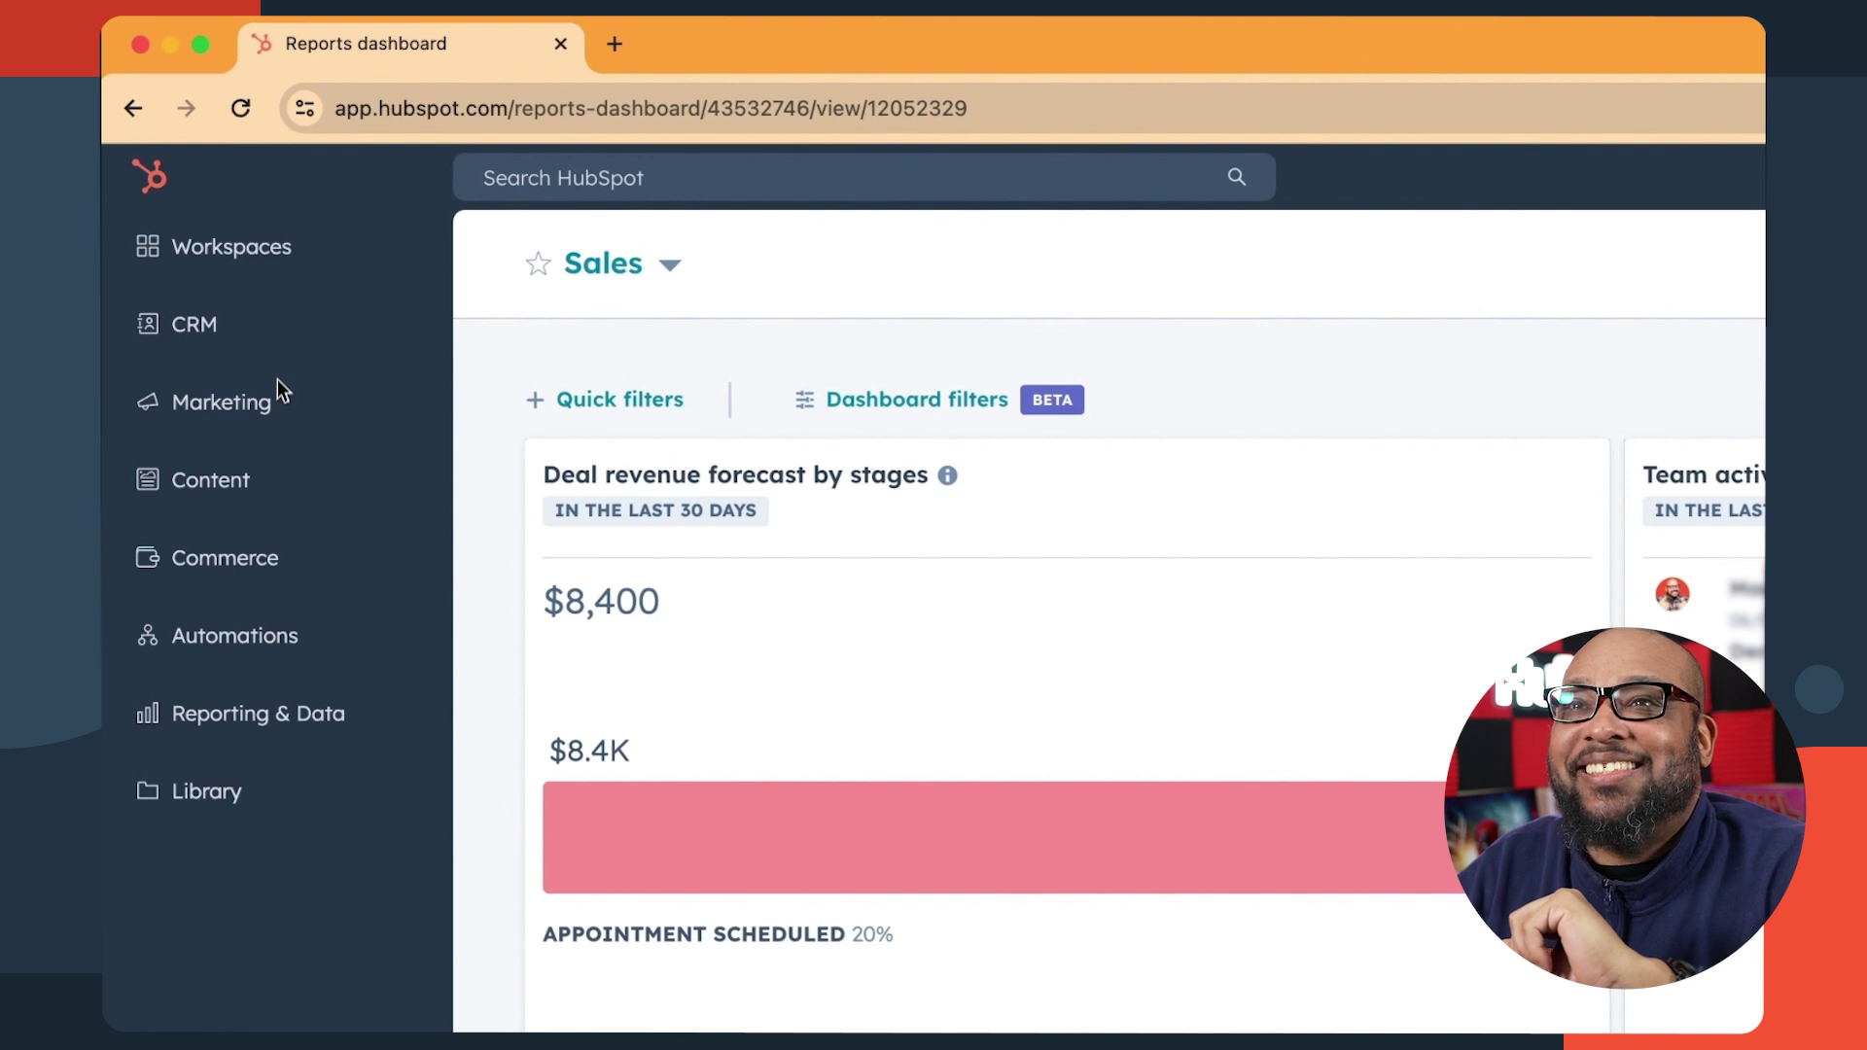
From the CRM Lists page, start creating a new contact list.
mouse_move(279, 345)
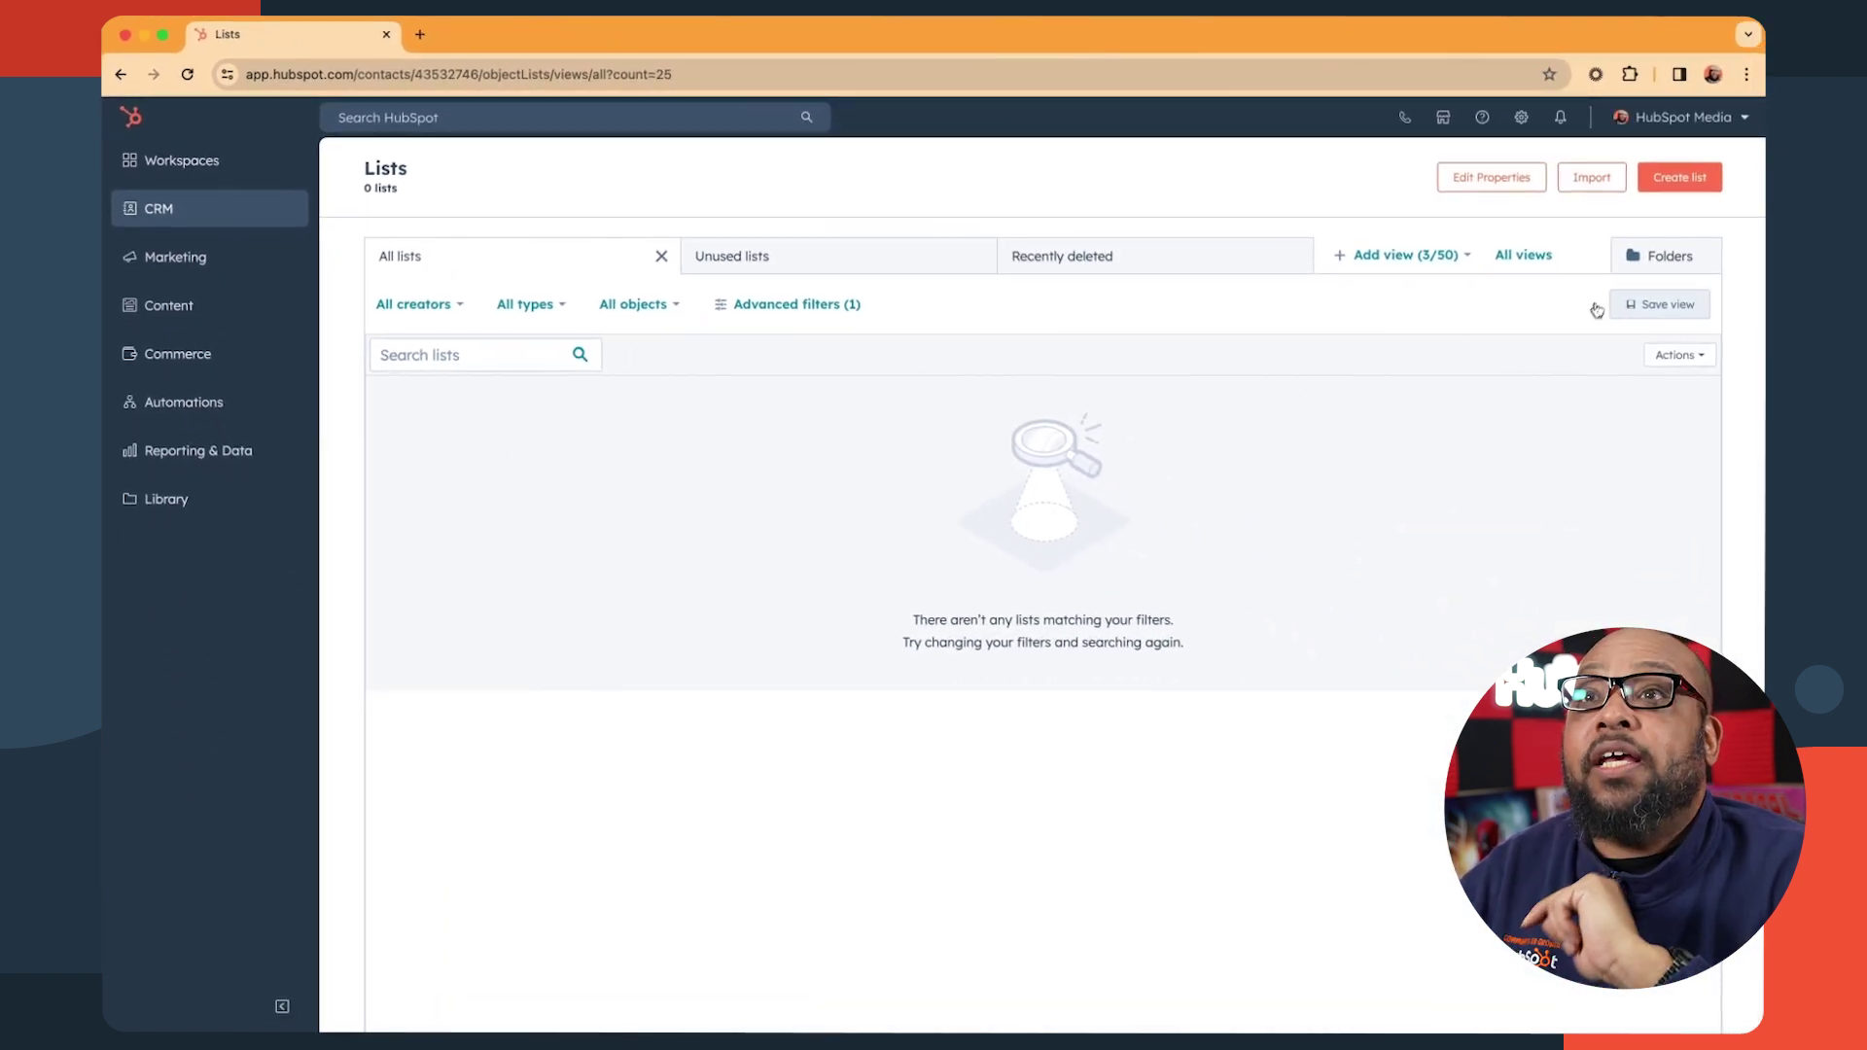
click(1679, 178)
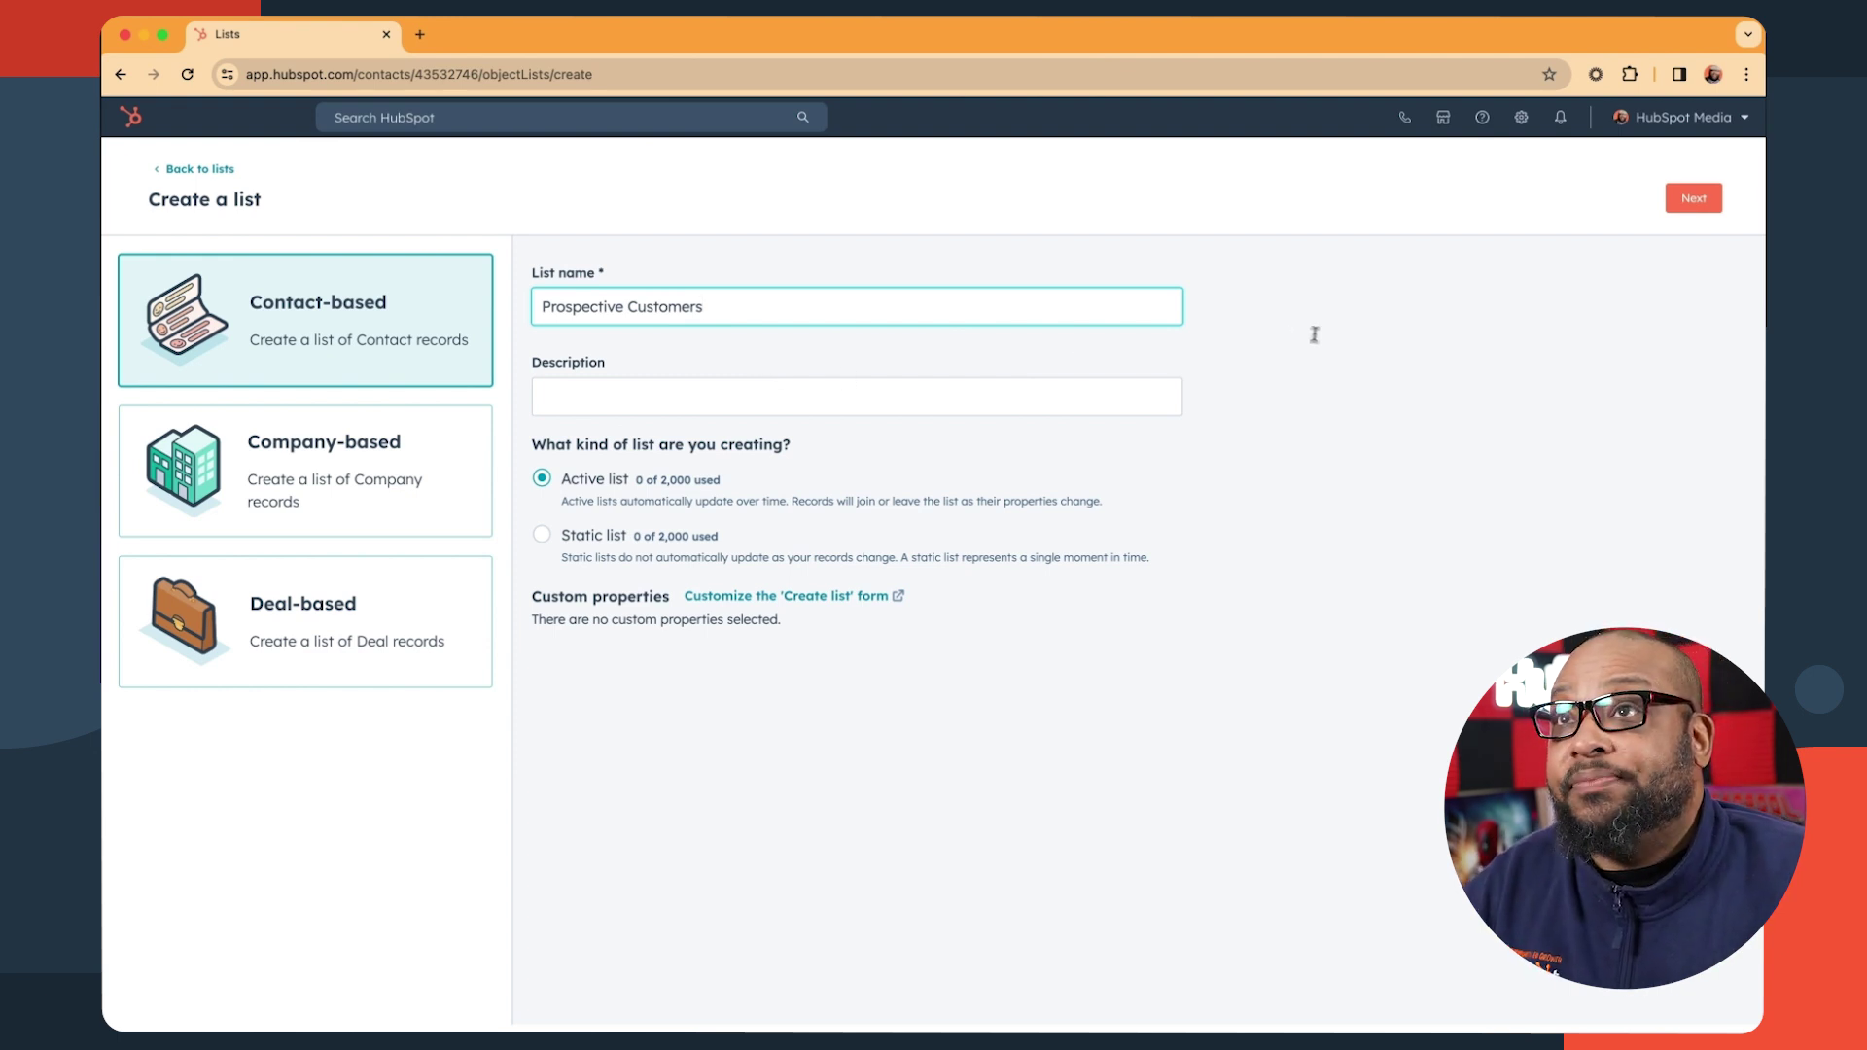
Move on to filter setup for the active list 'Prospective Customers'.
click(1692, 200)
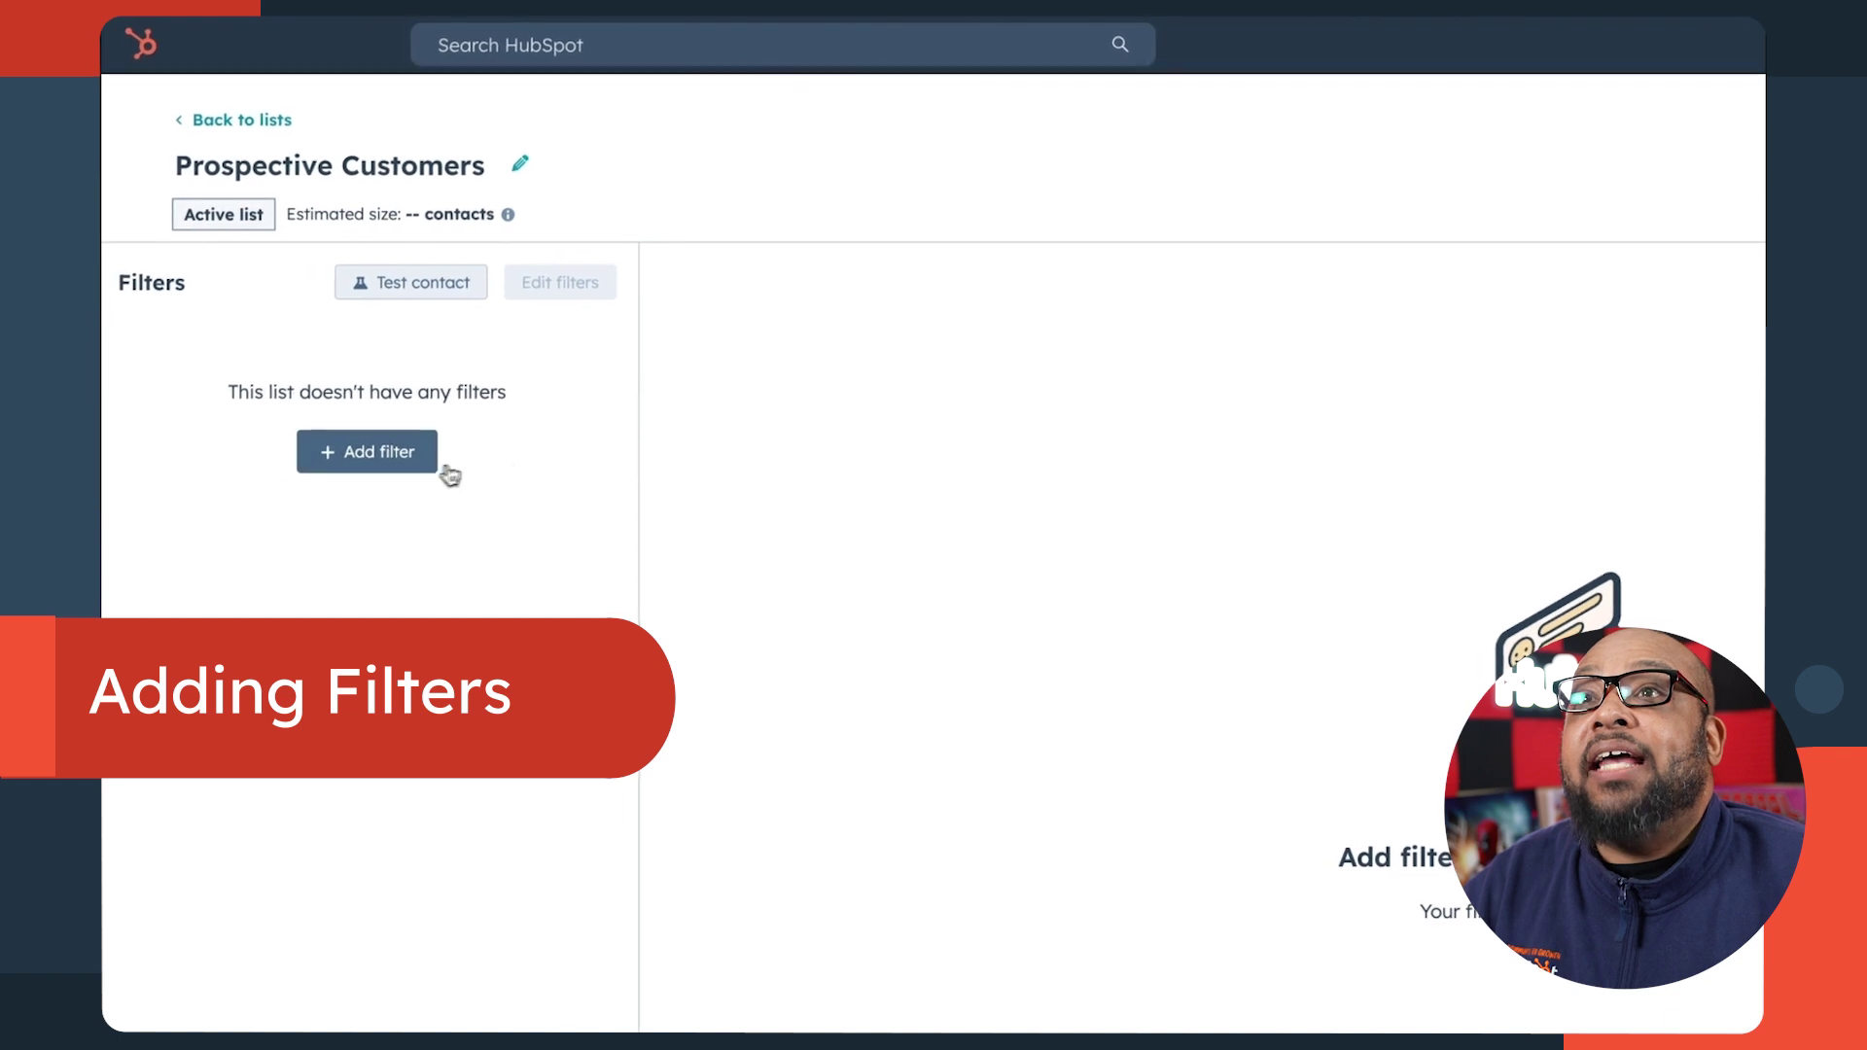
Add a Last name filter matching contacts whose last name starts with R.
click(426, 470)
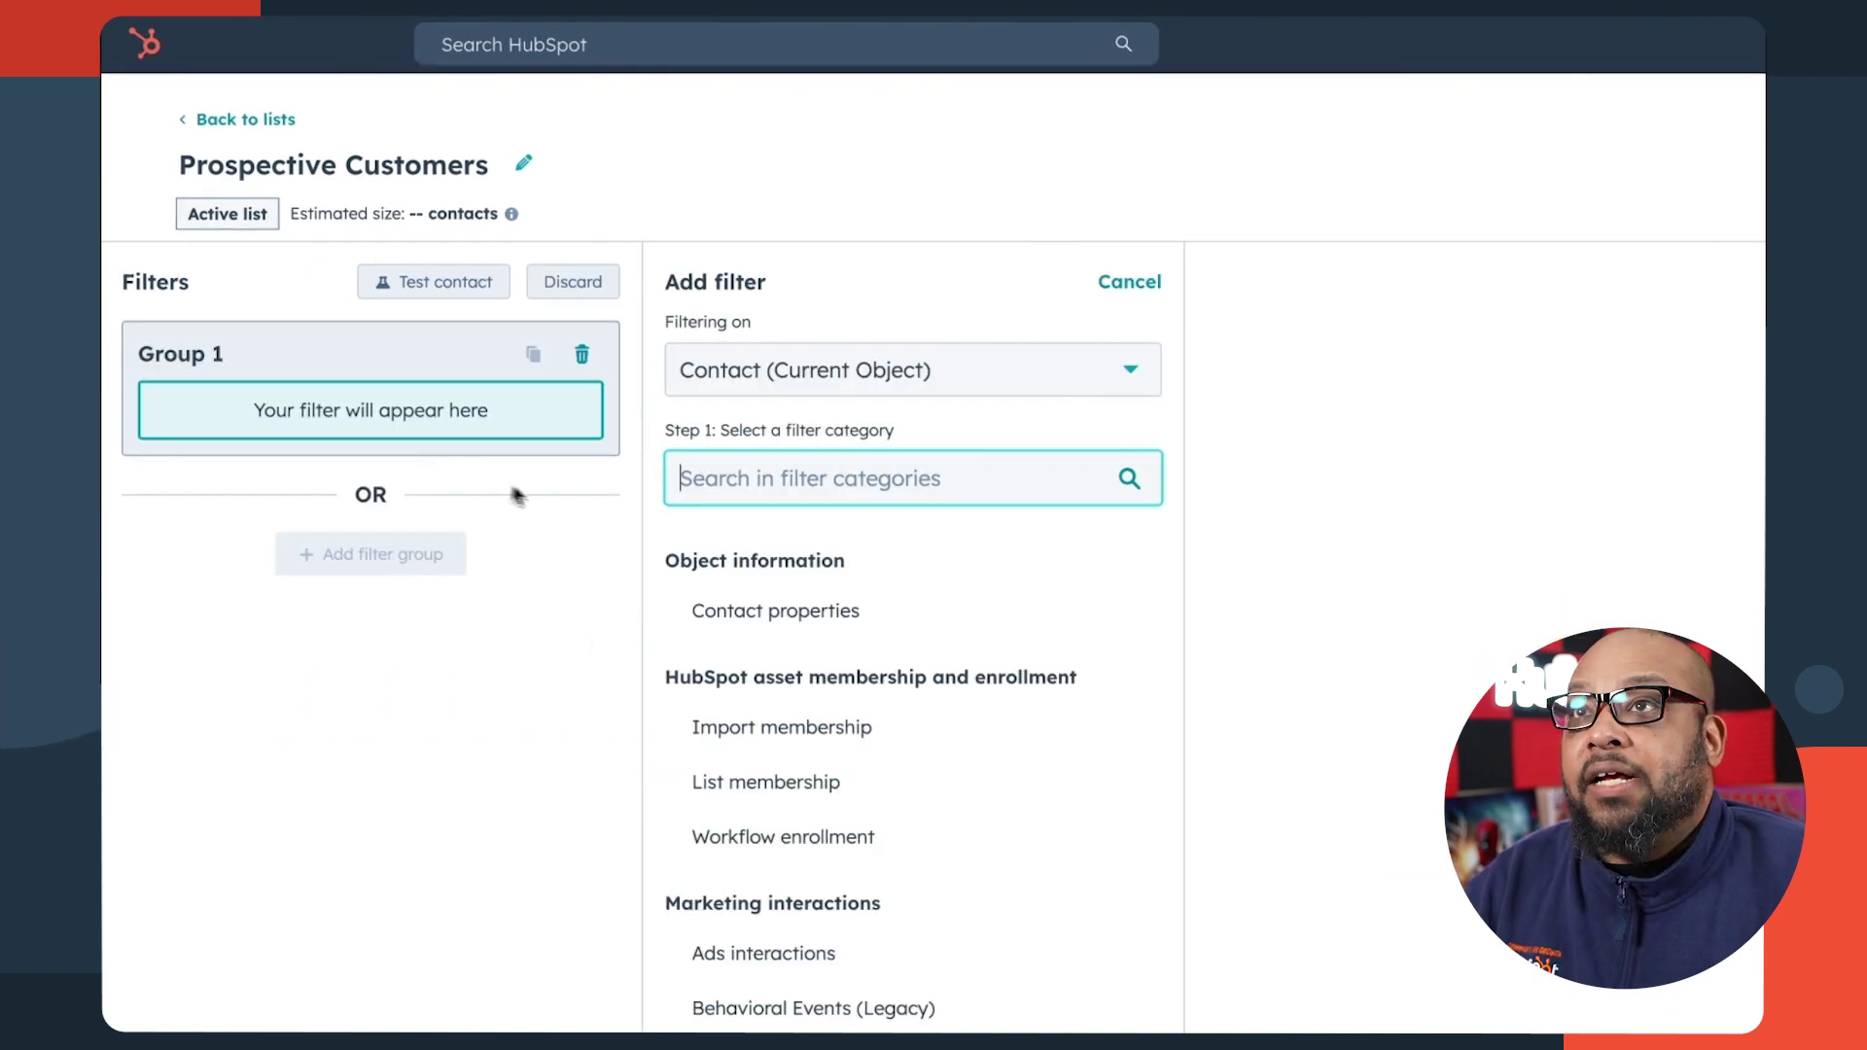
click(773, 632)
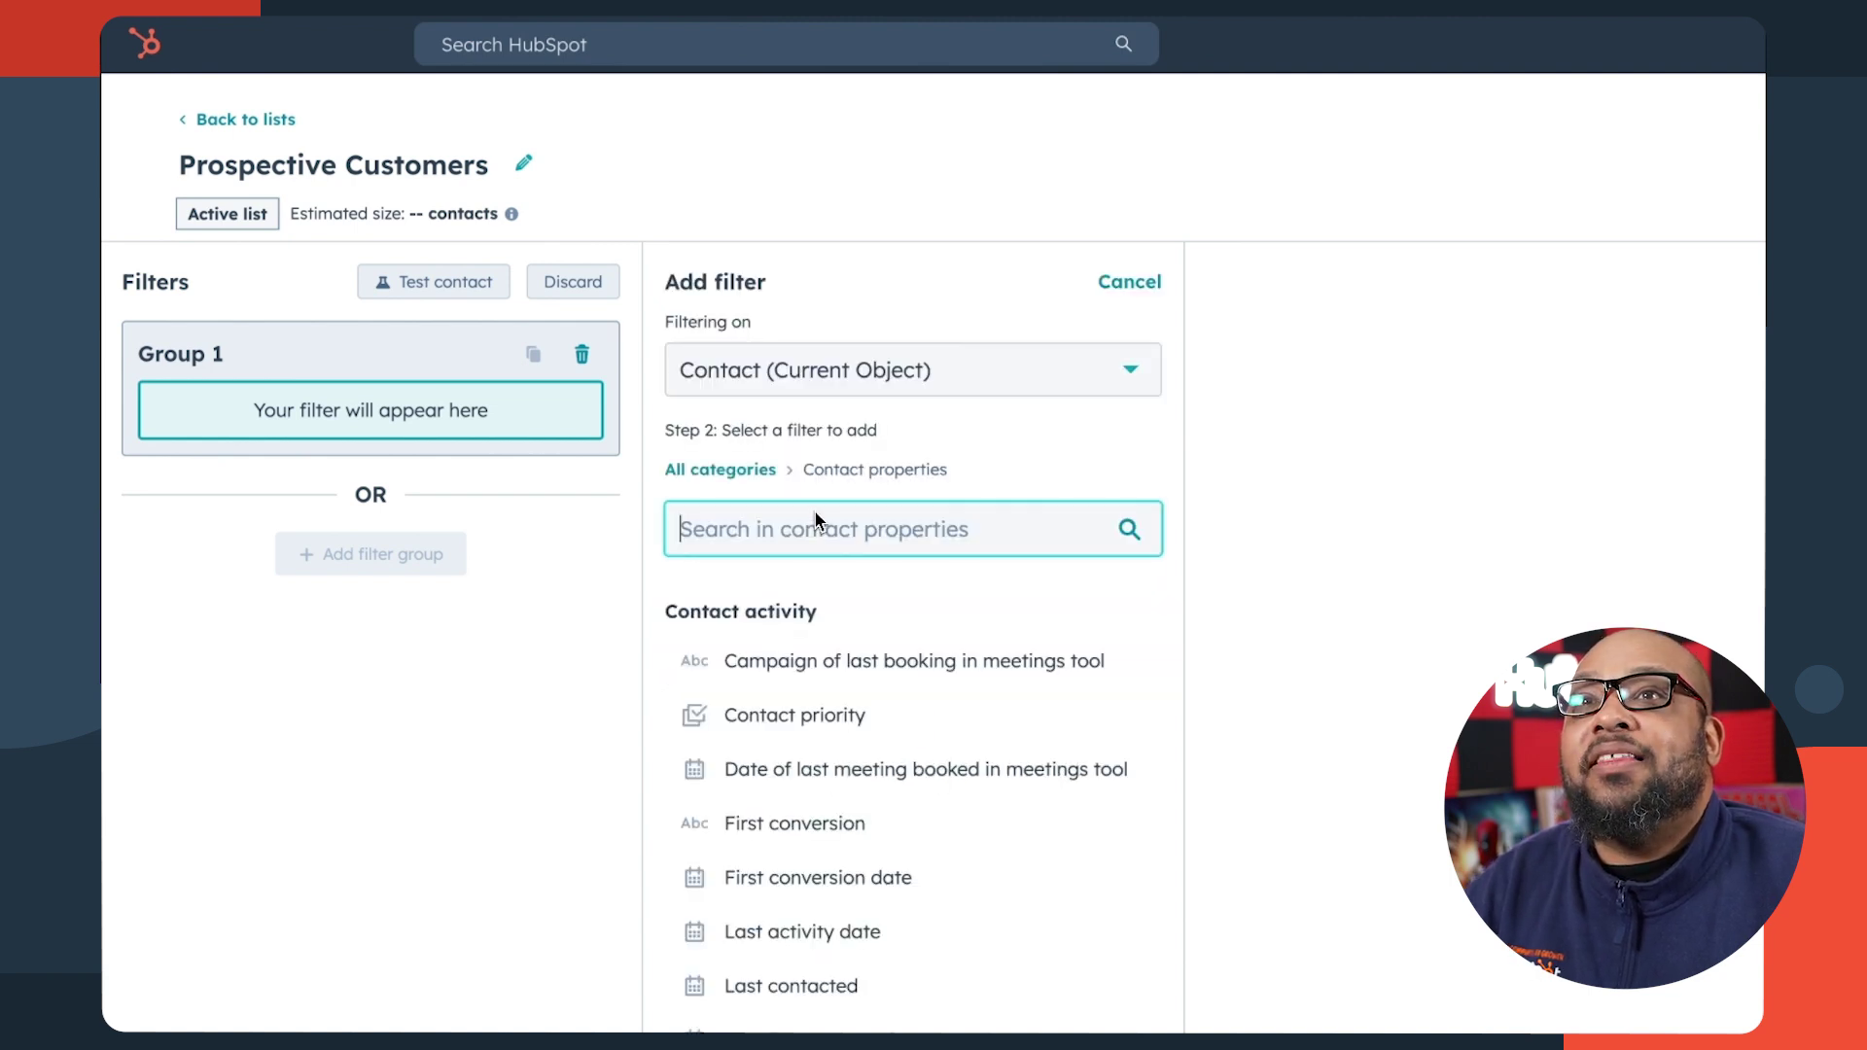
text(Last Name)
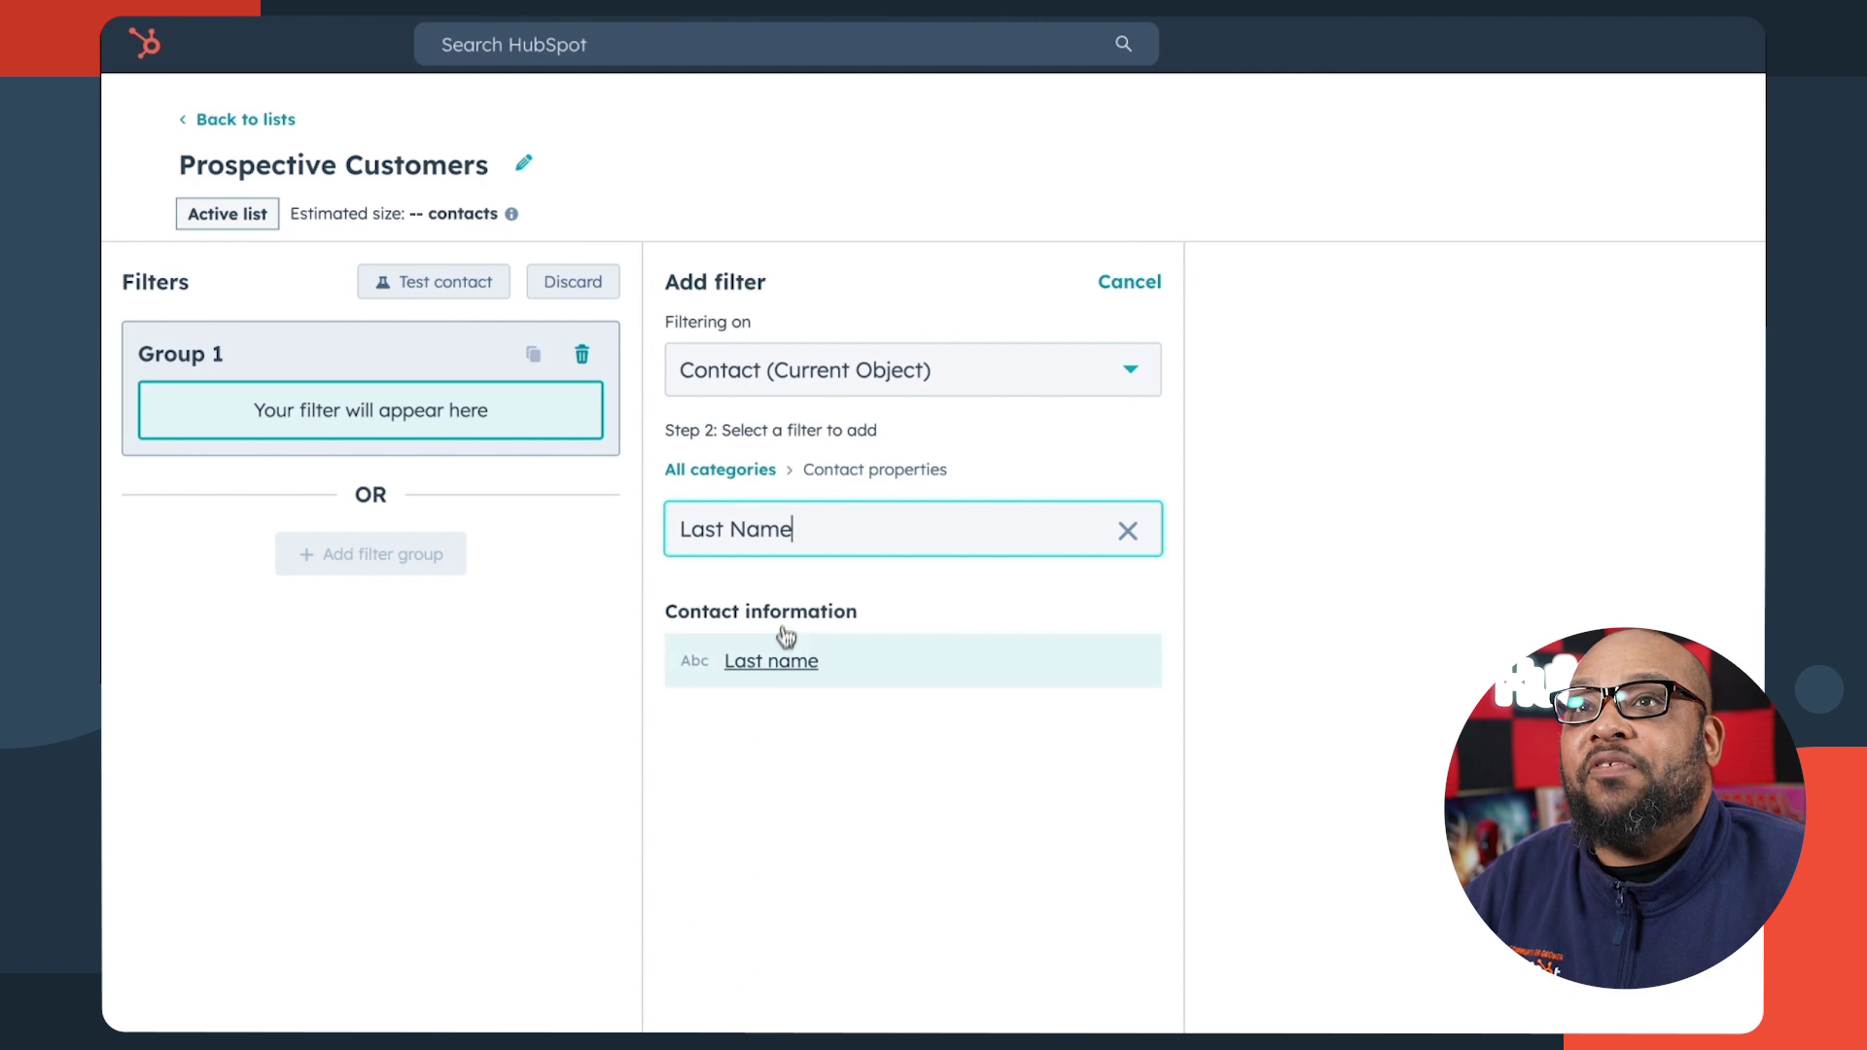
click(774, 661)
click(890, 412)
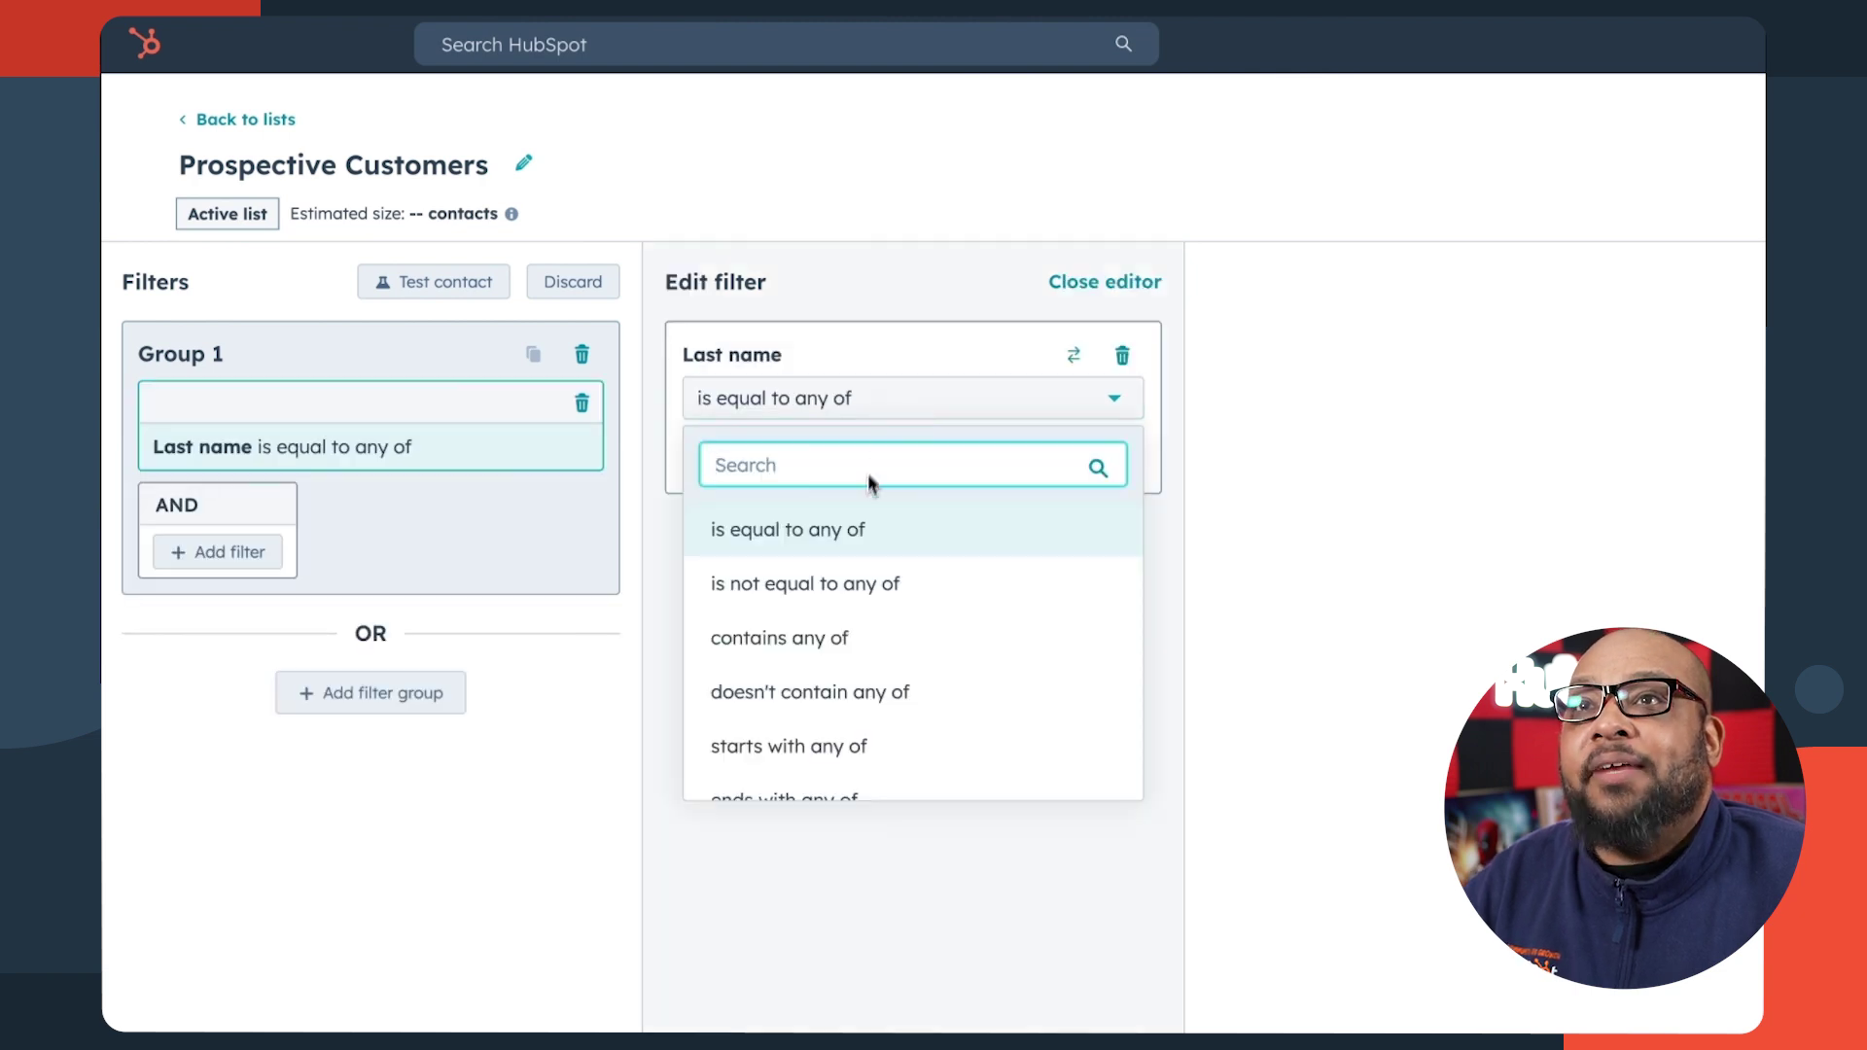
click(789, 746)
click(828, 458)
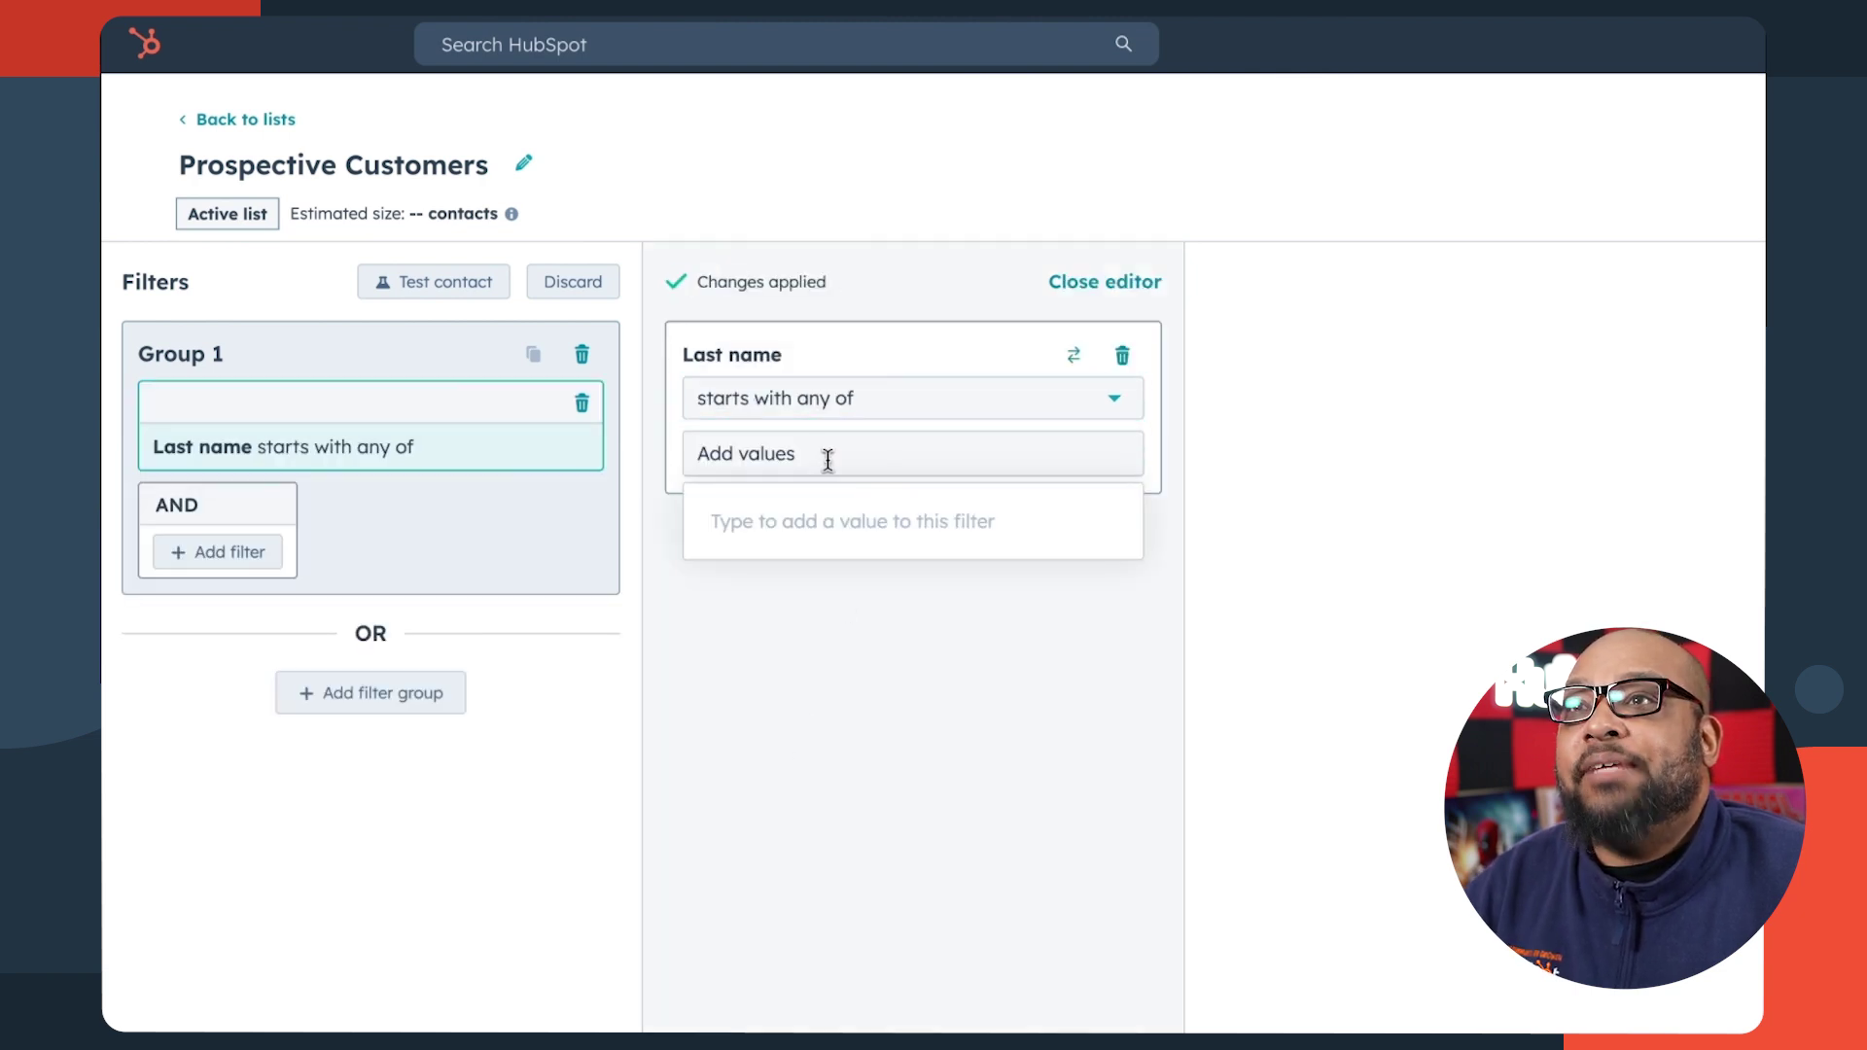
text(R)
key(Return)
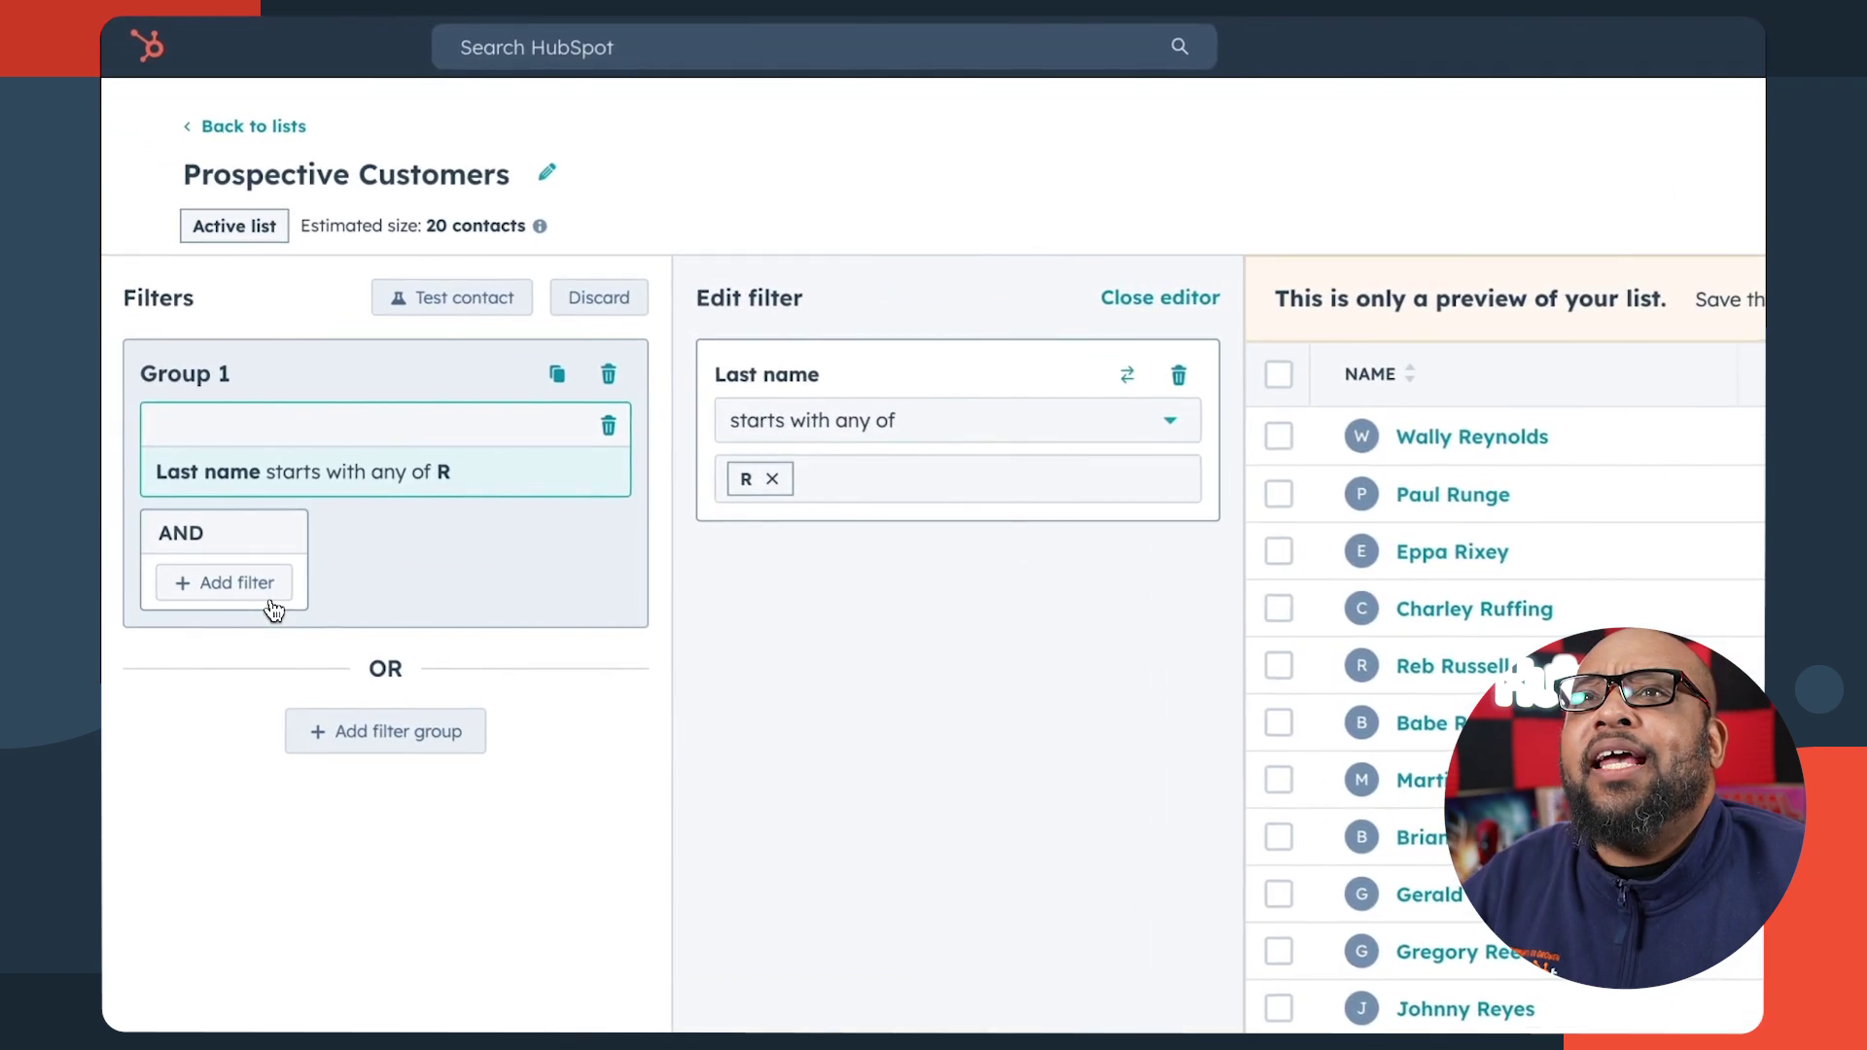
click(273, 610)
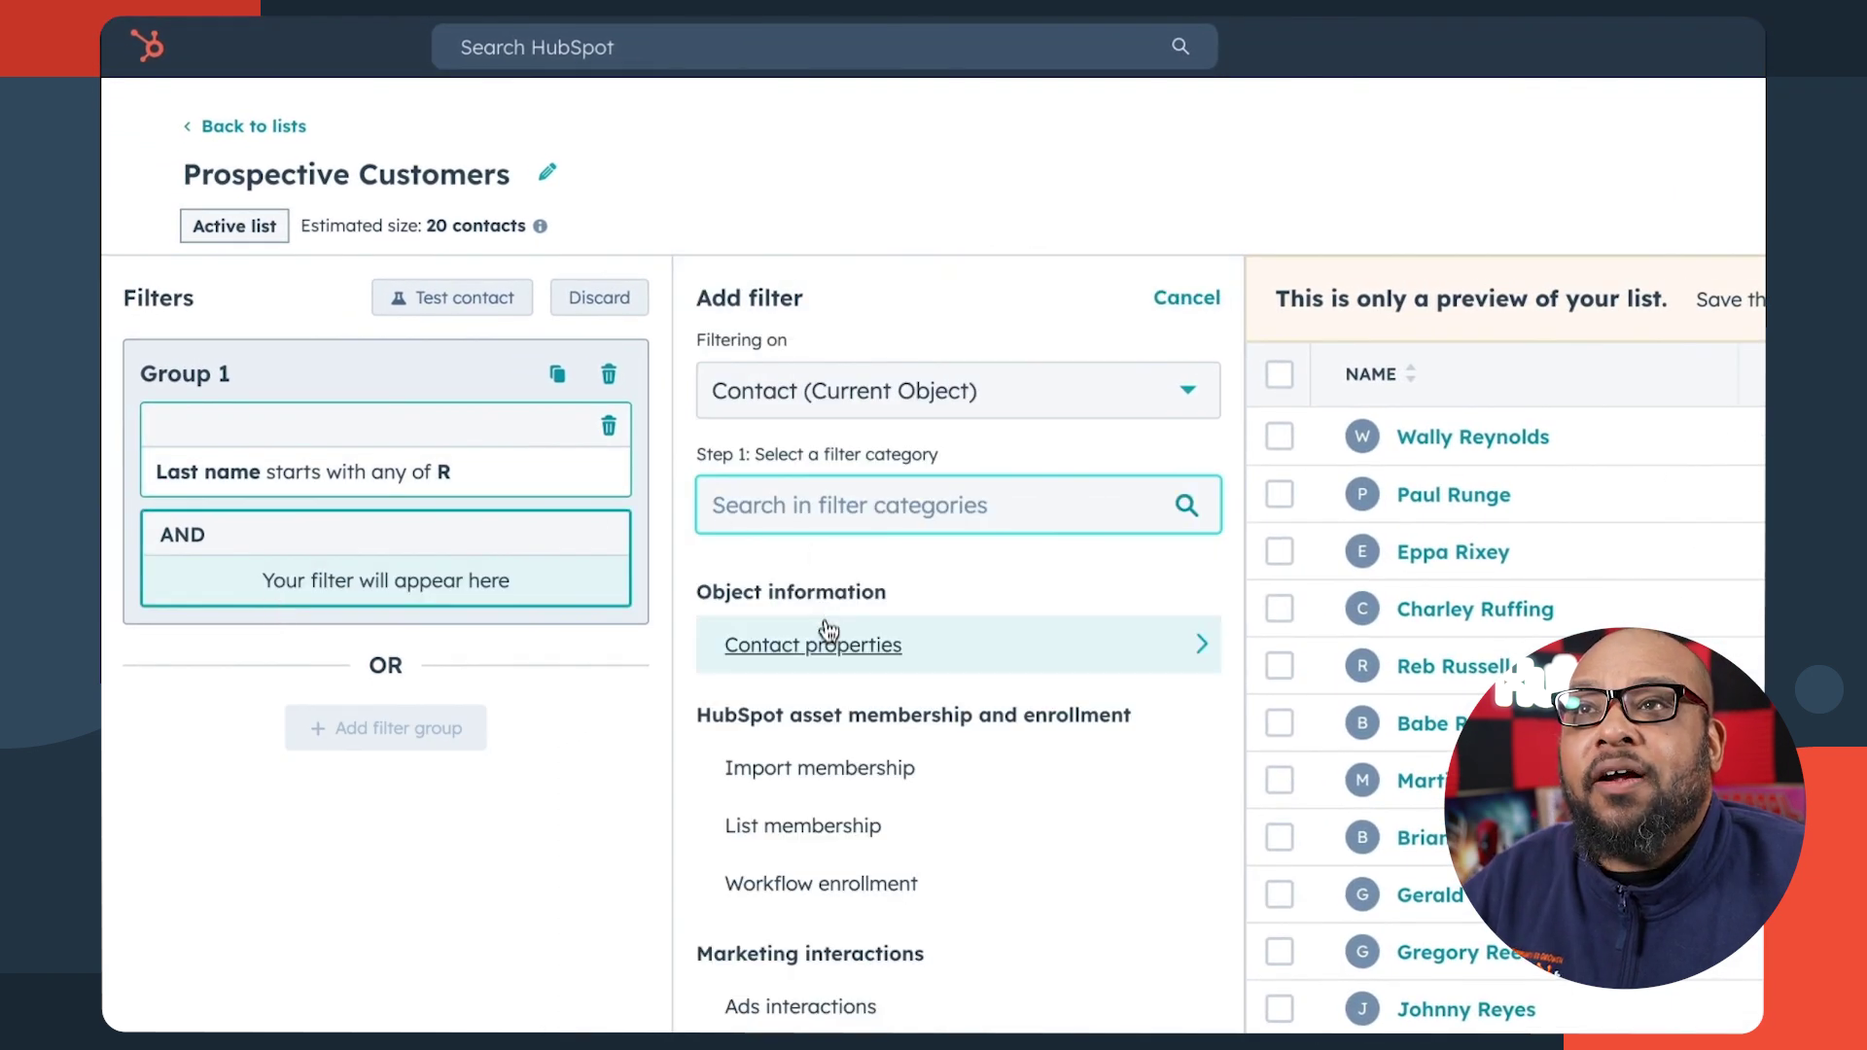
Add a filter requiring HubSpot Score (Demo) greater than 45.
click(808, 645)
text(HubSpot)
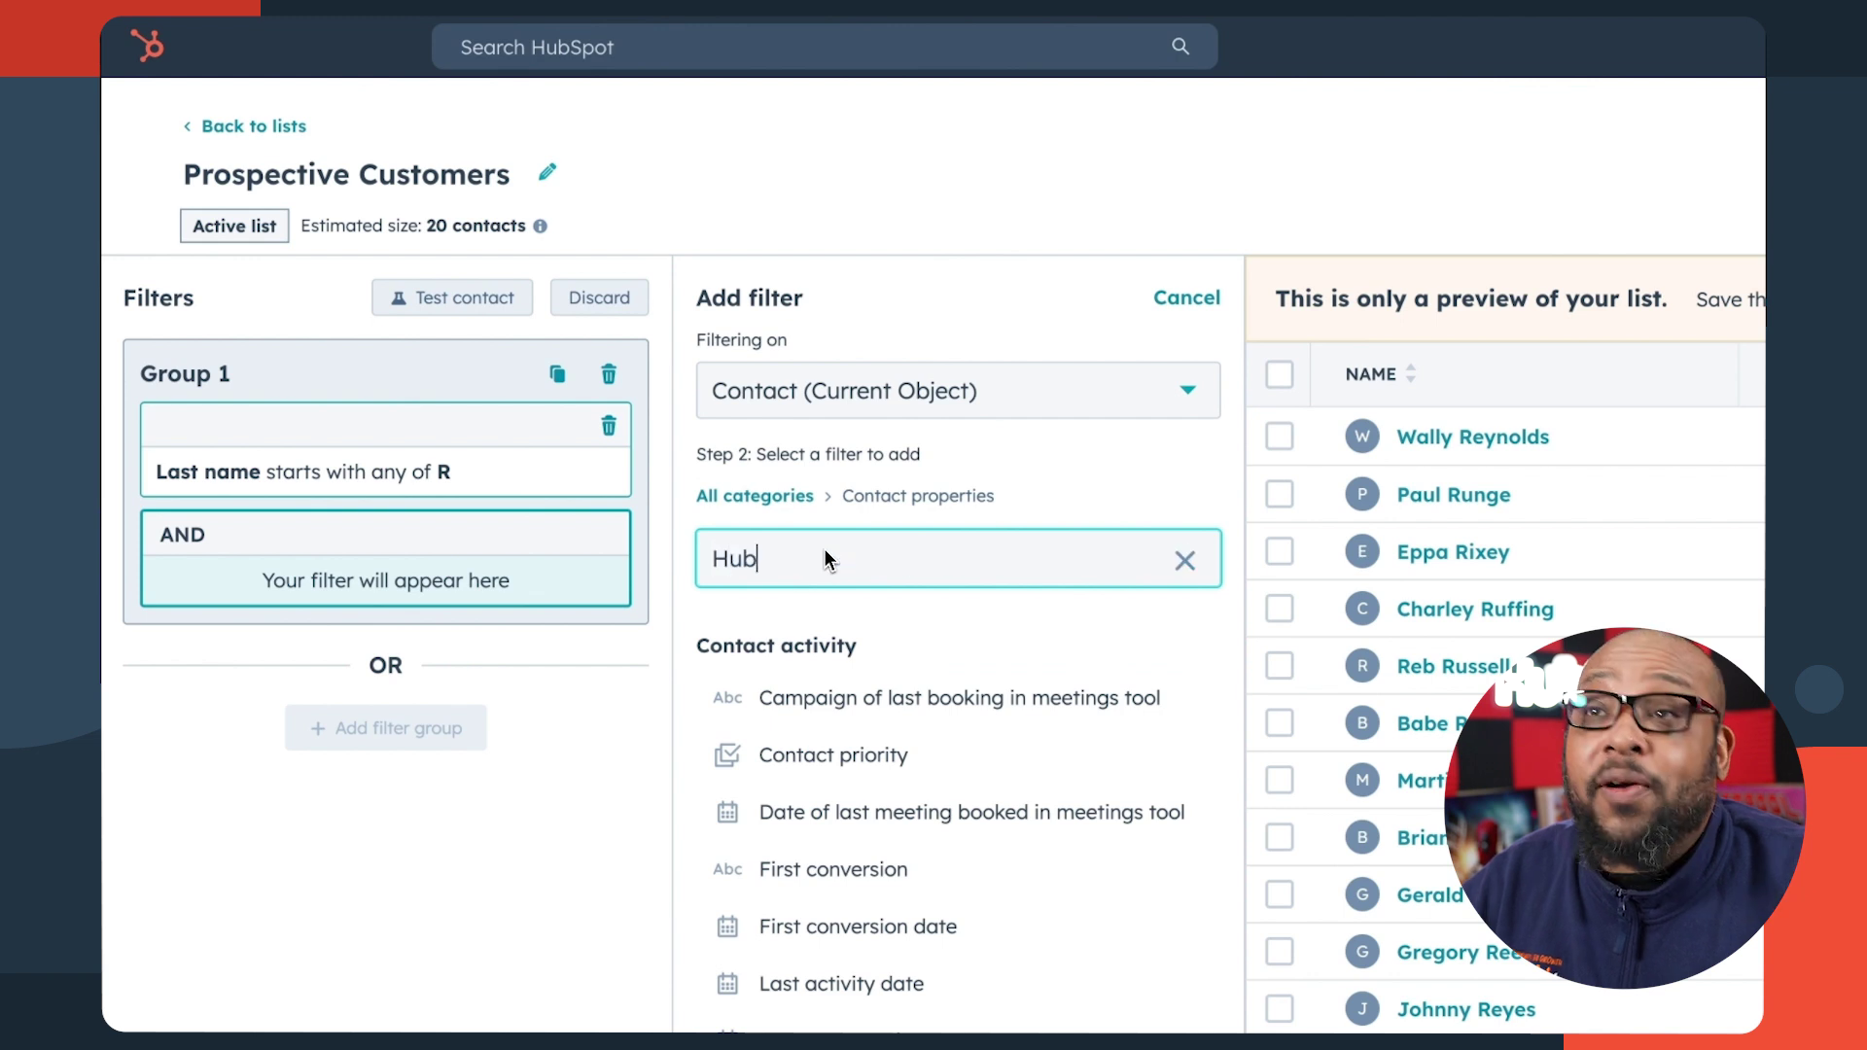
click(864, 864)
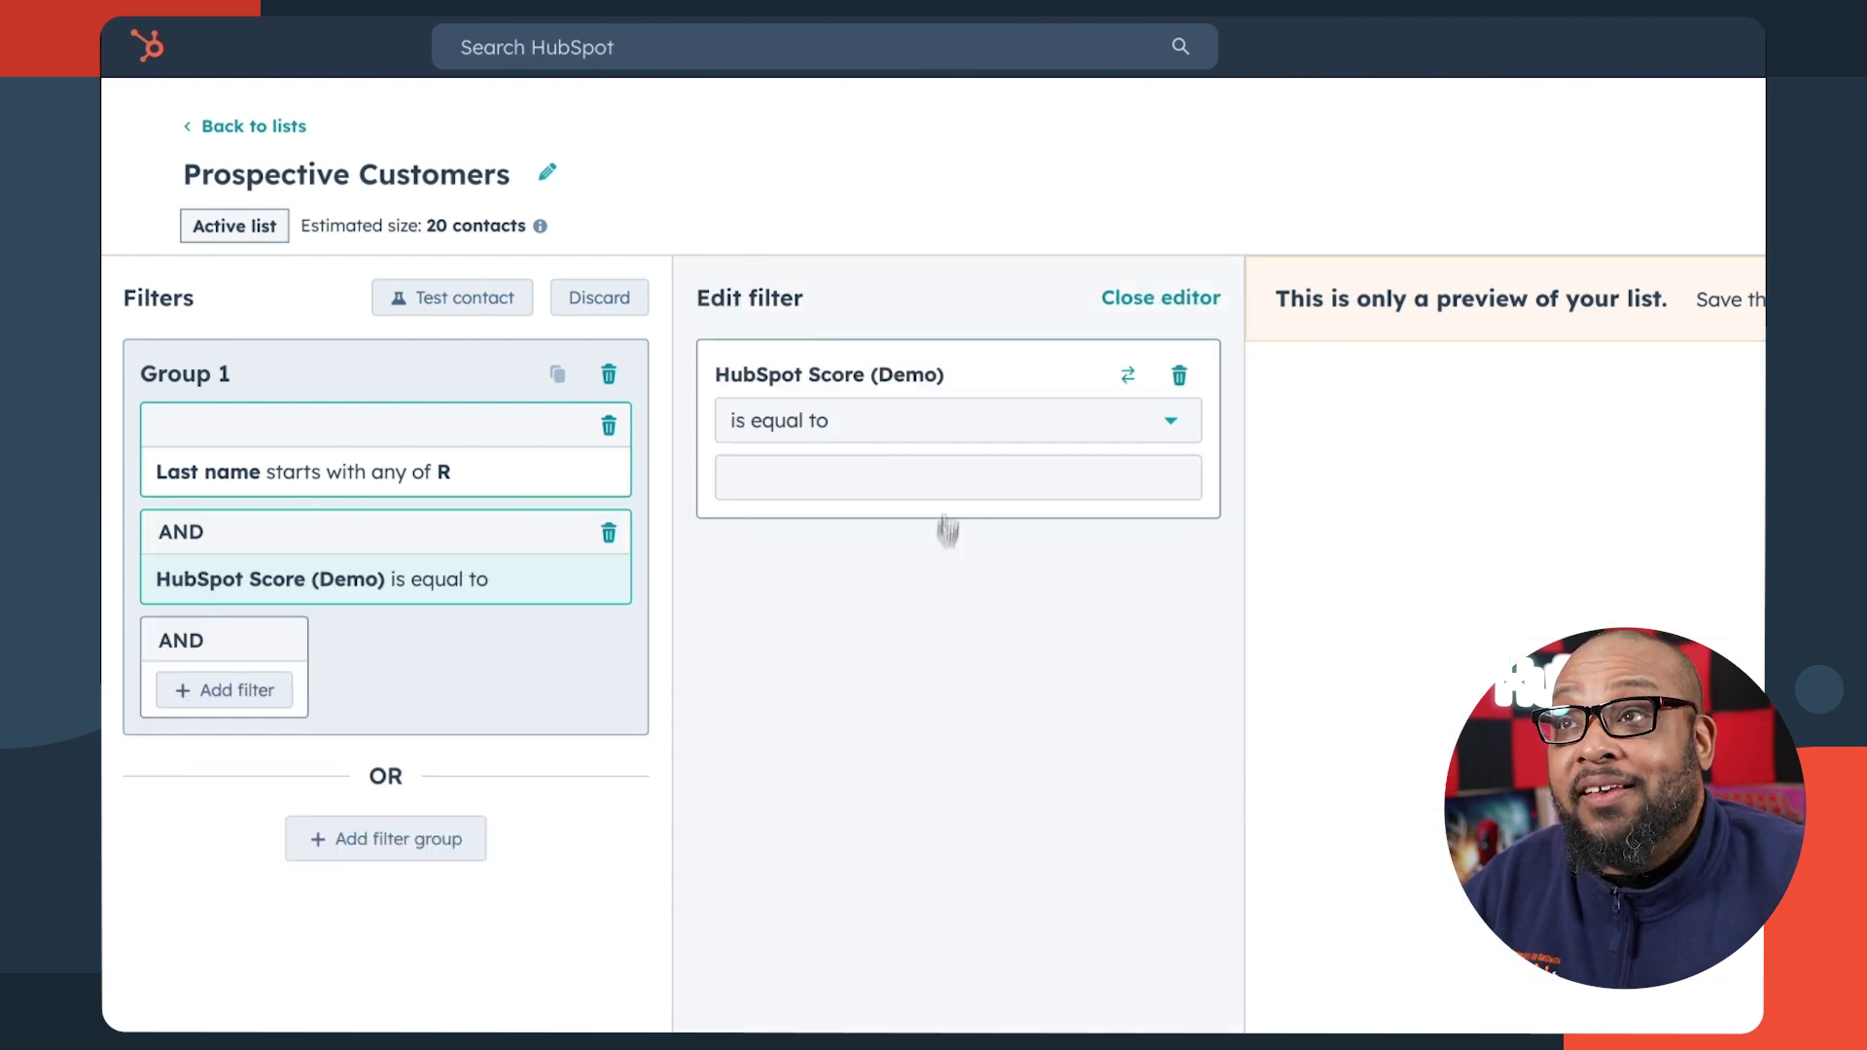
click(950, 432)
click(881, 784)
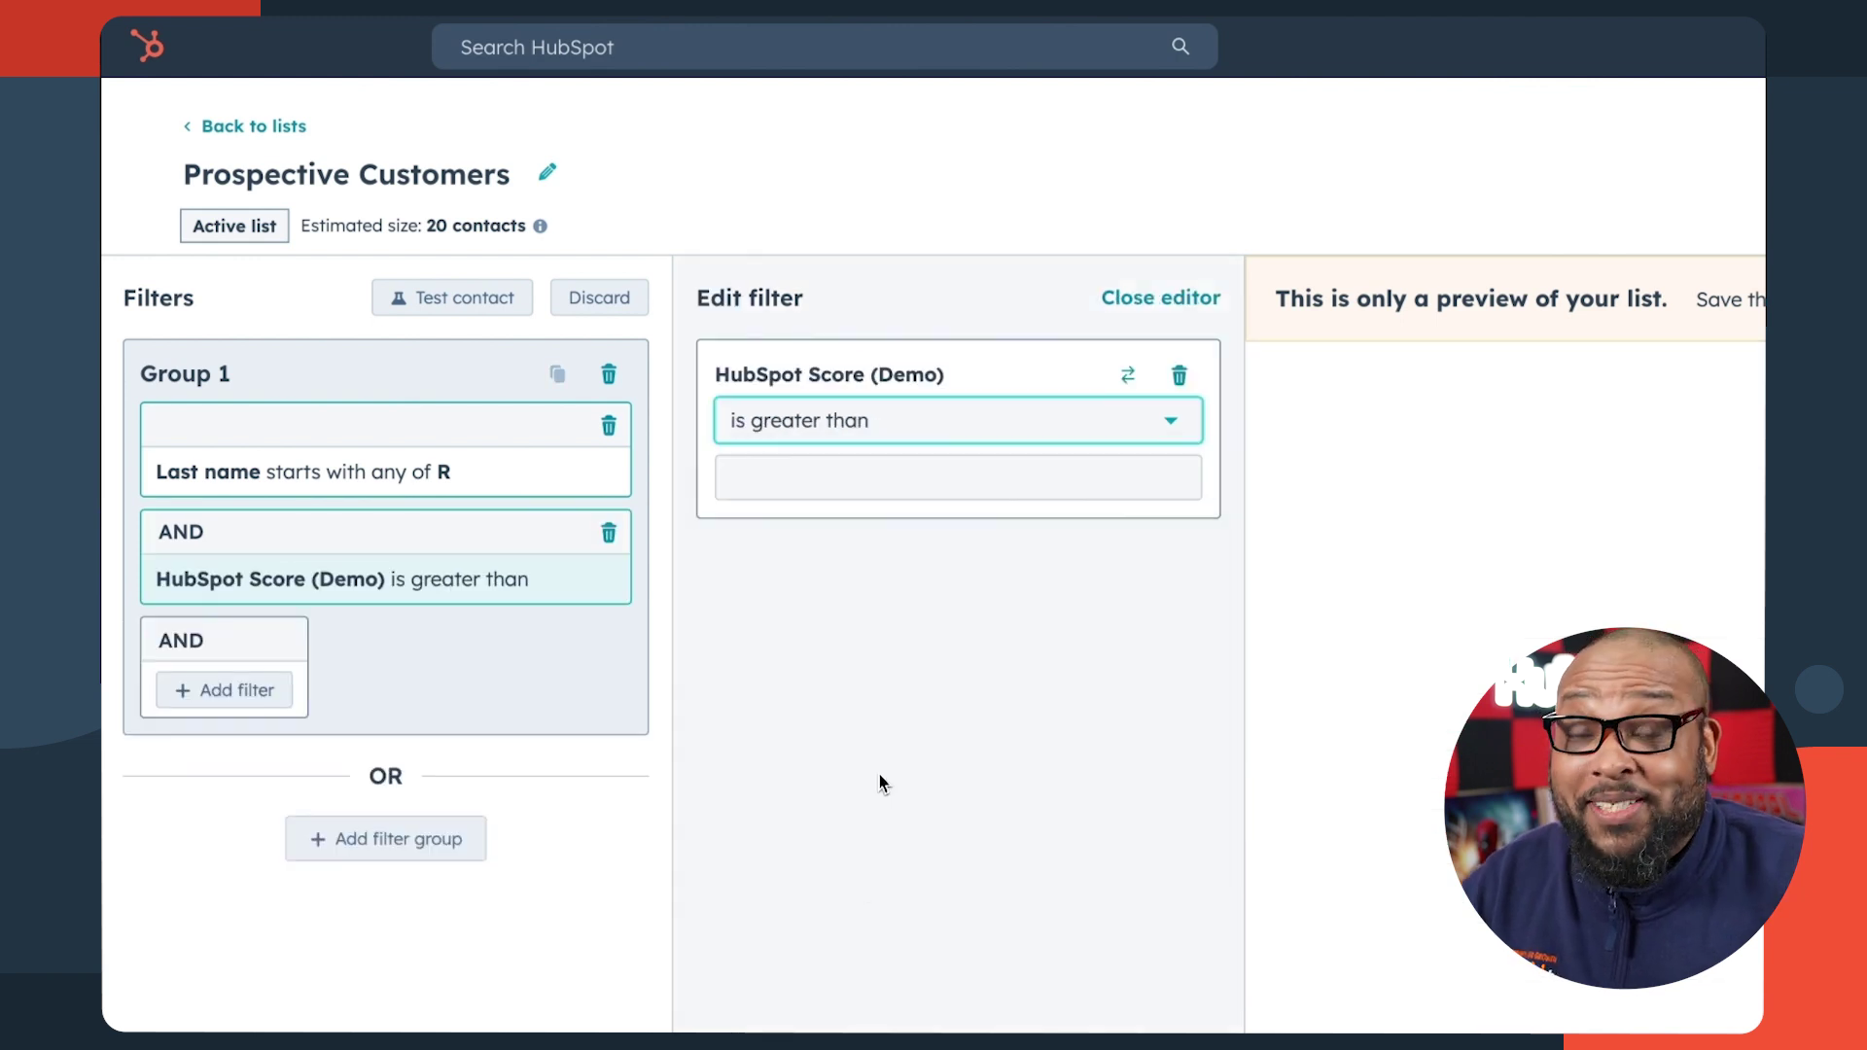
click(936, 498)
text(45)
click(1020, 898)
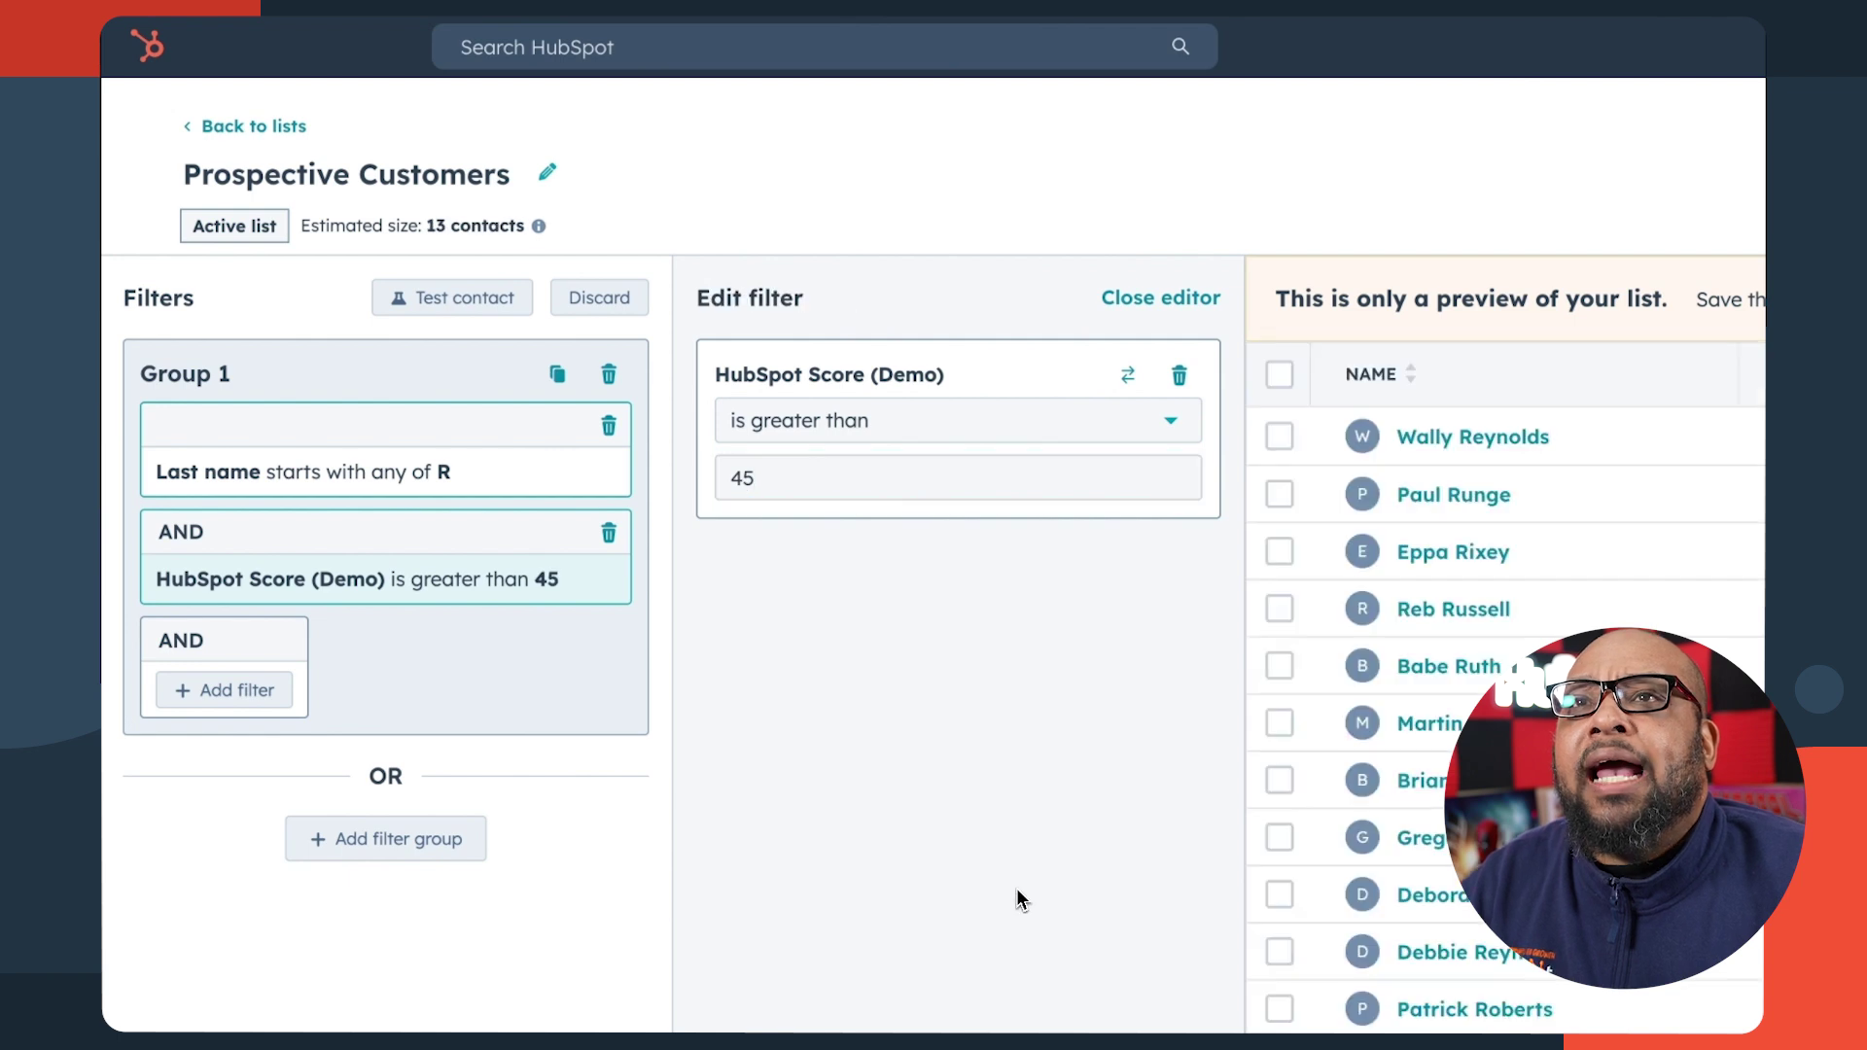
Add a filter requiring Industry equal to telecommunications.
click(279, 691)
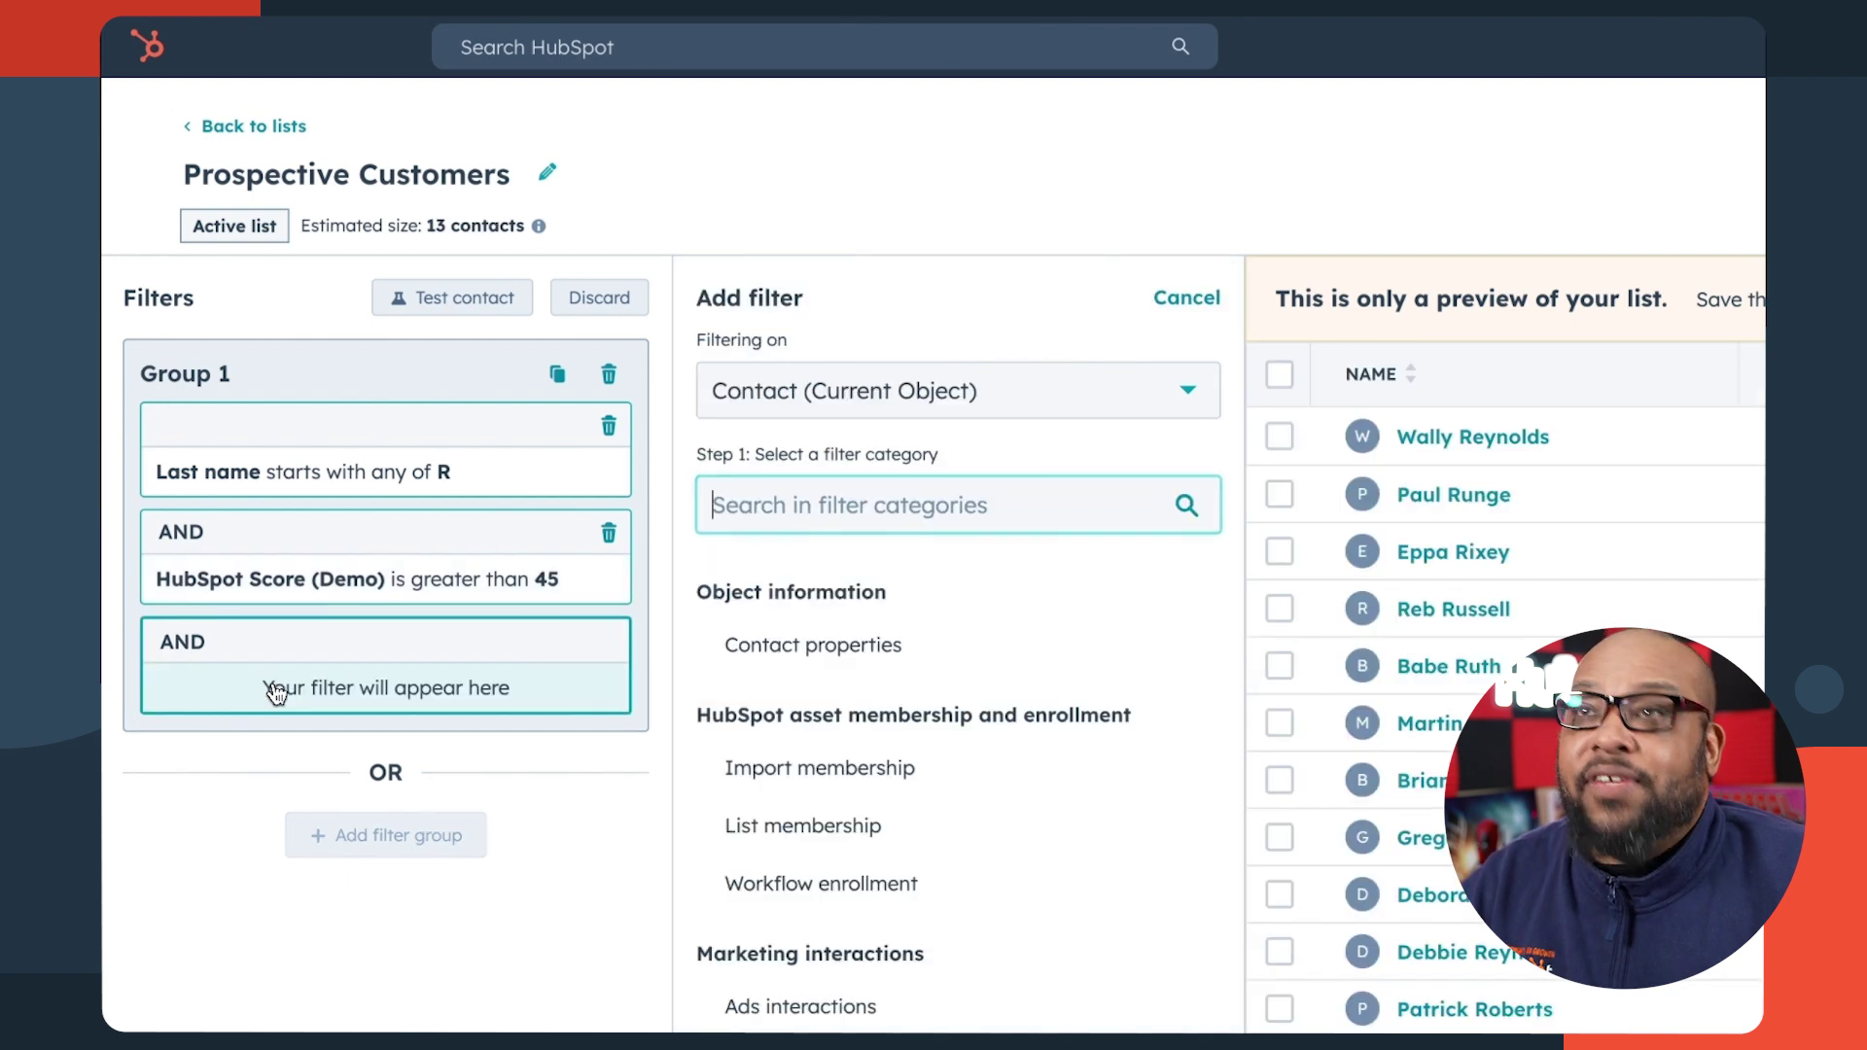
text(Industry)
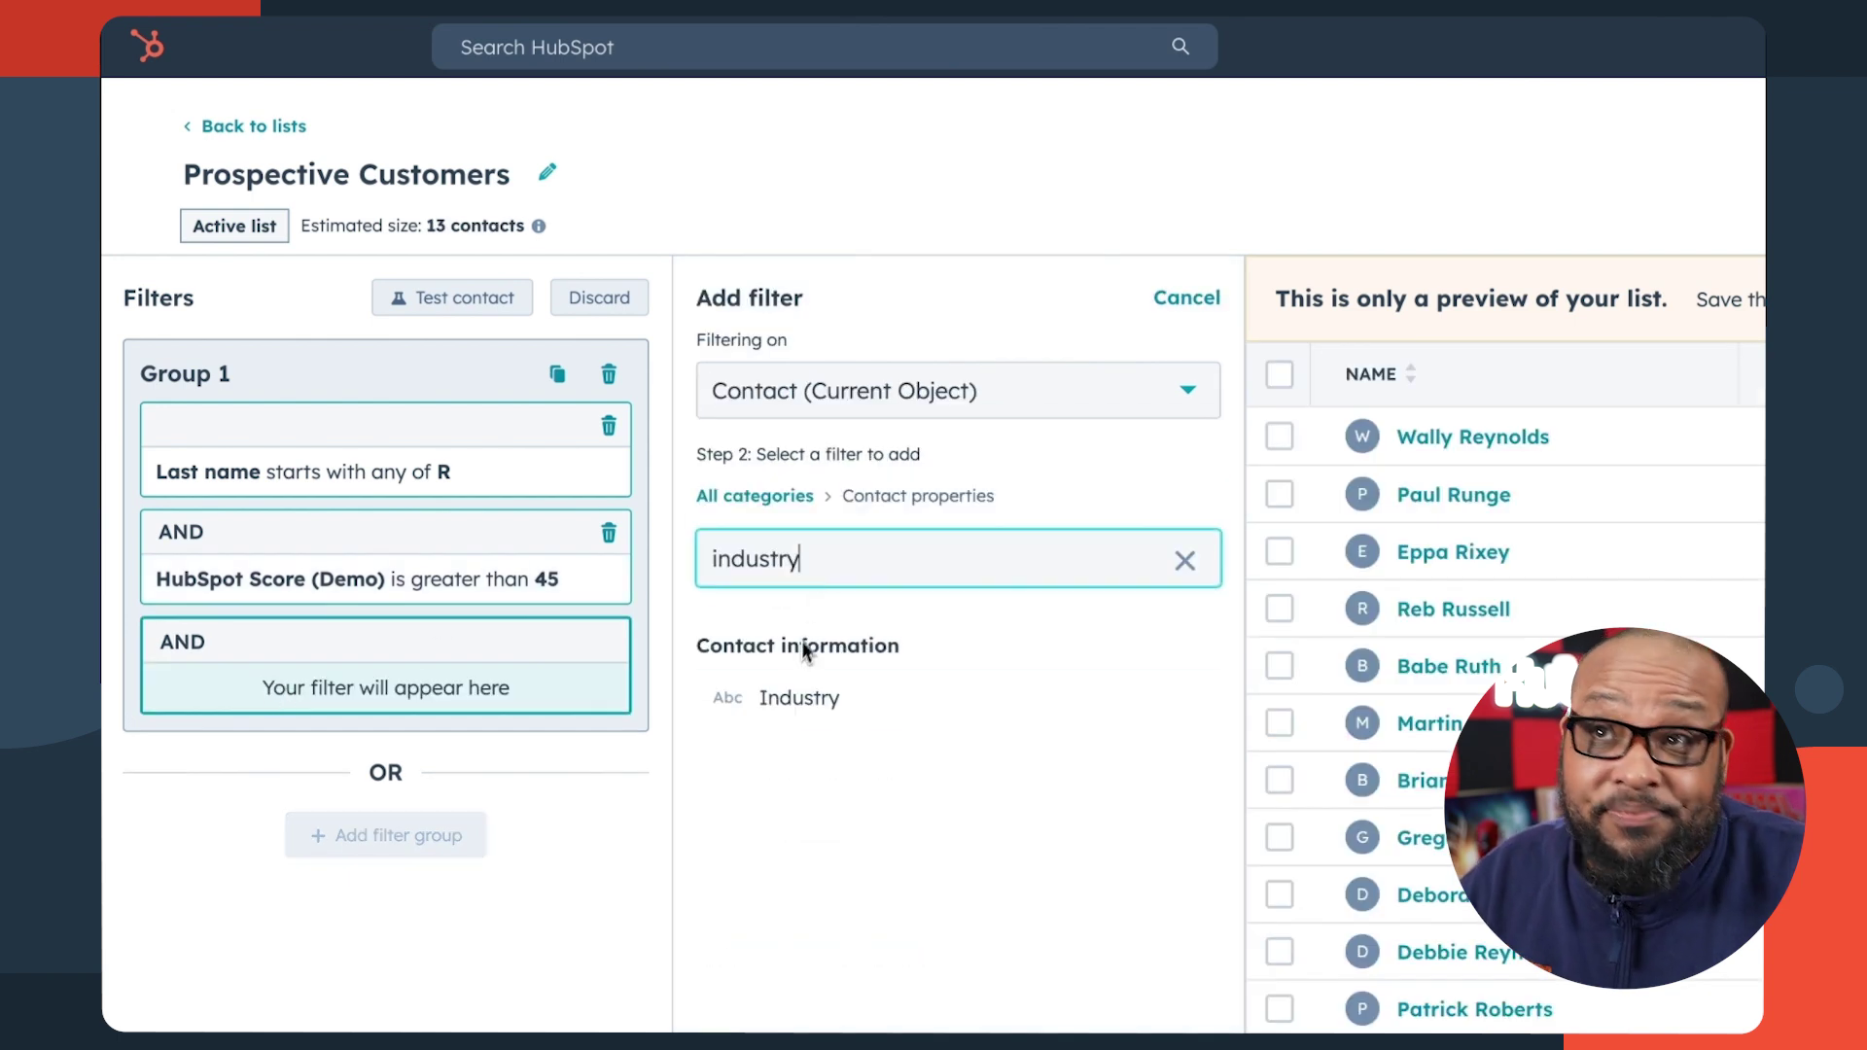
click(778, 698)
click(870, 467)
text(telecommunications)
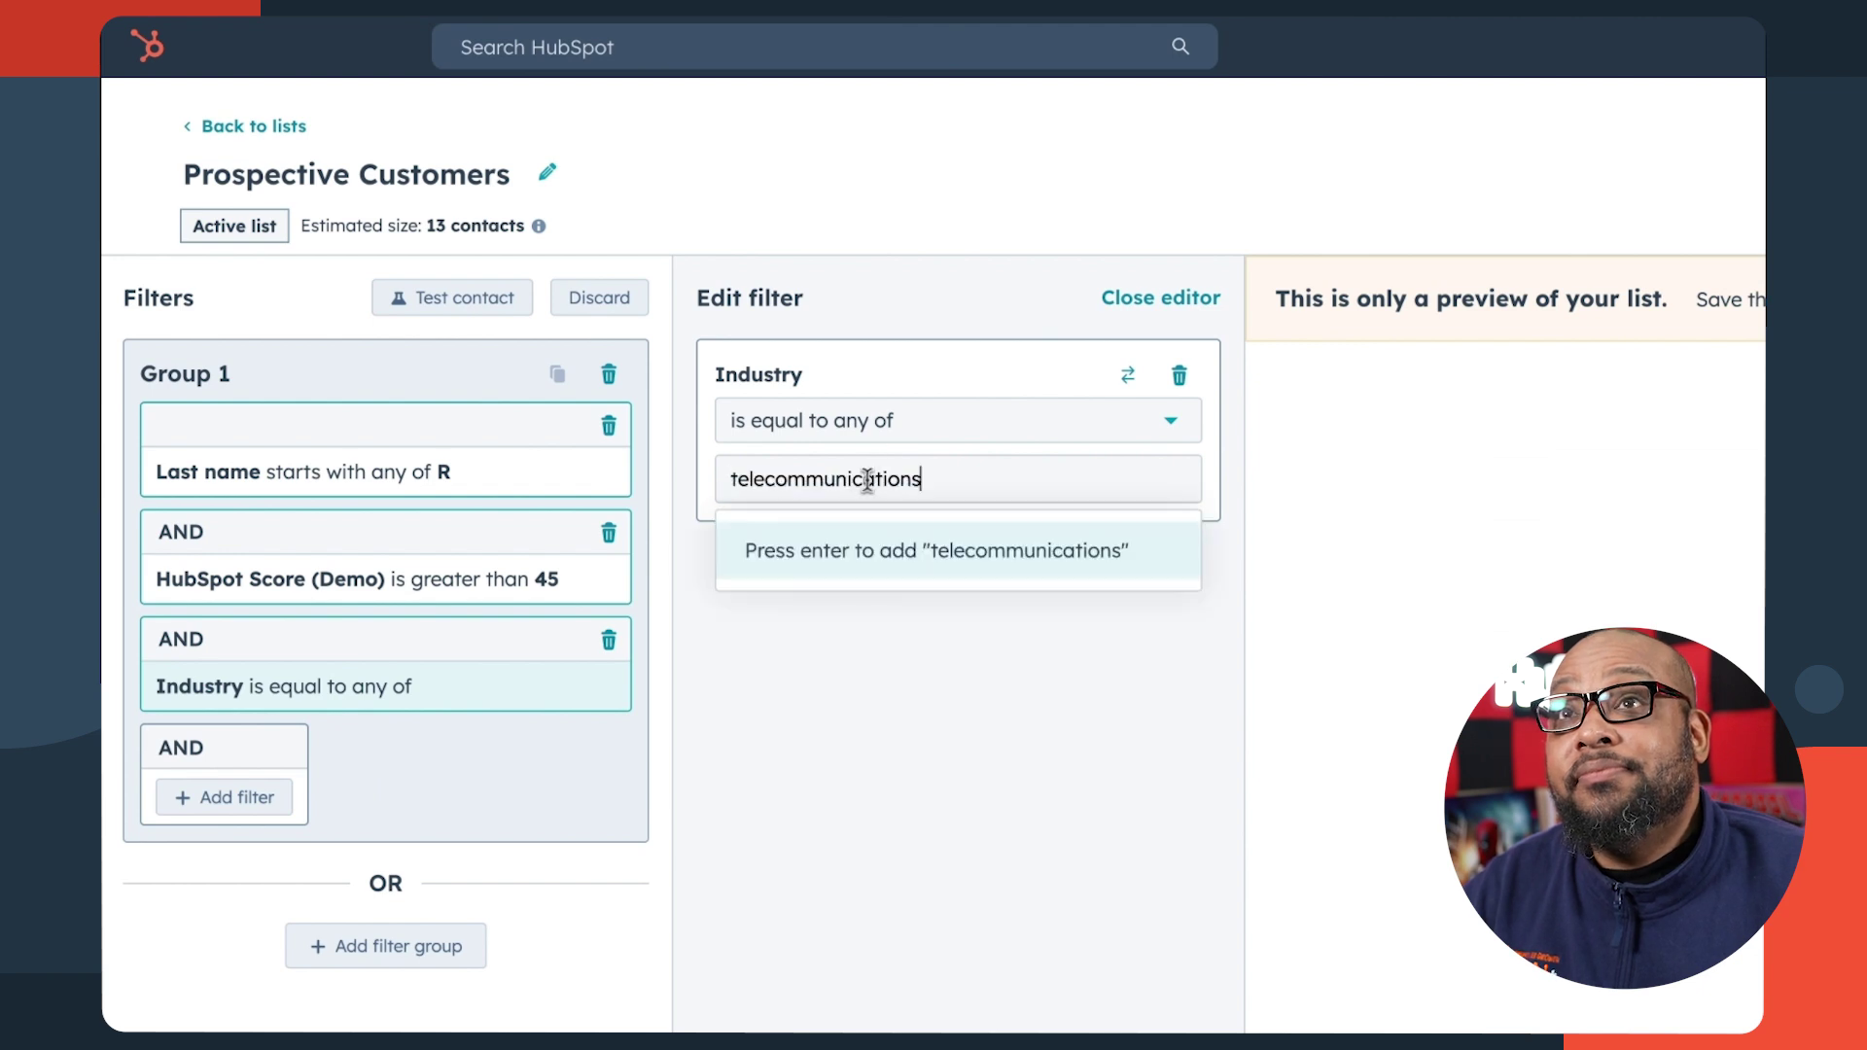
click(856, 533)
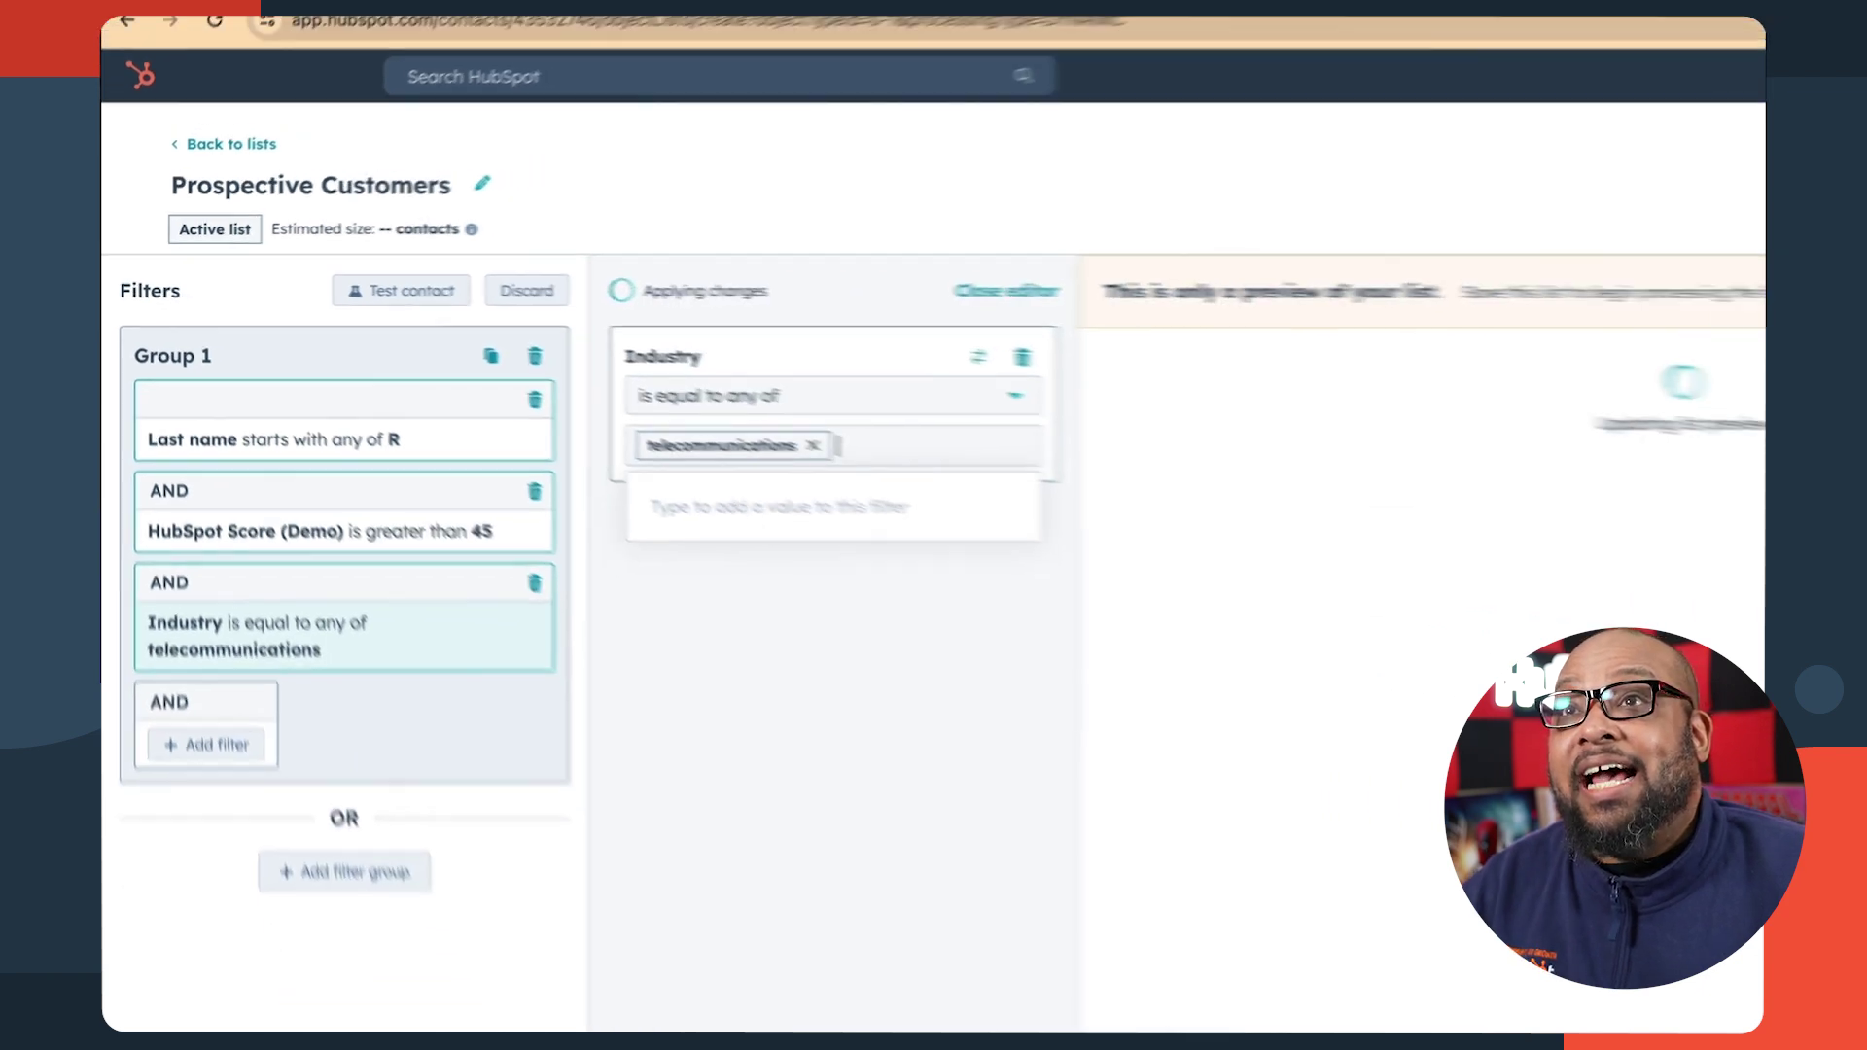
click(848, 635)
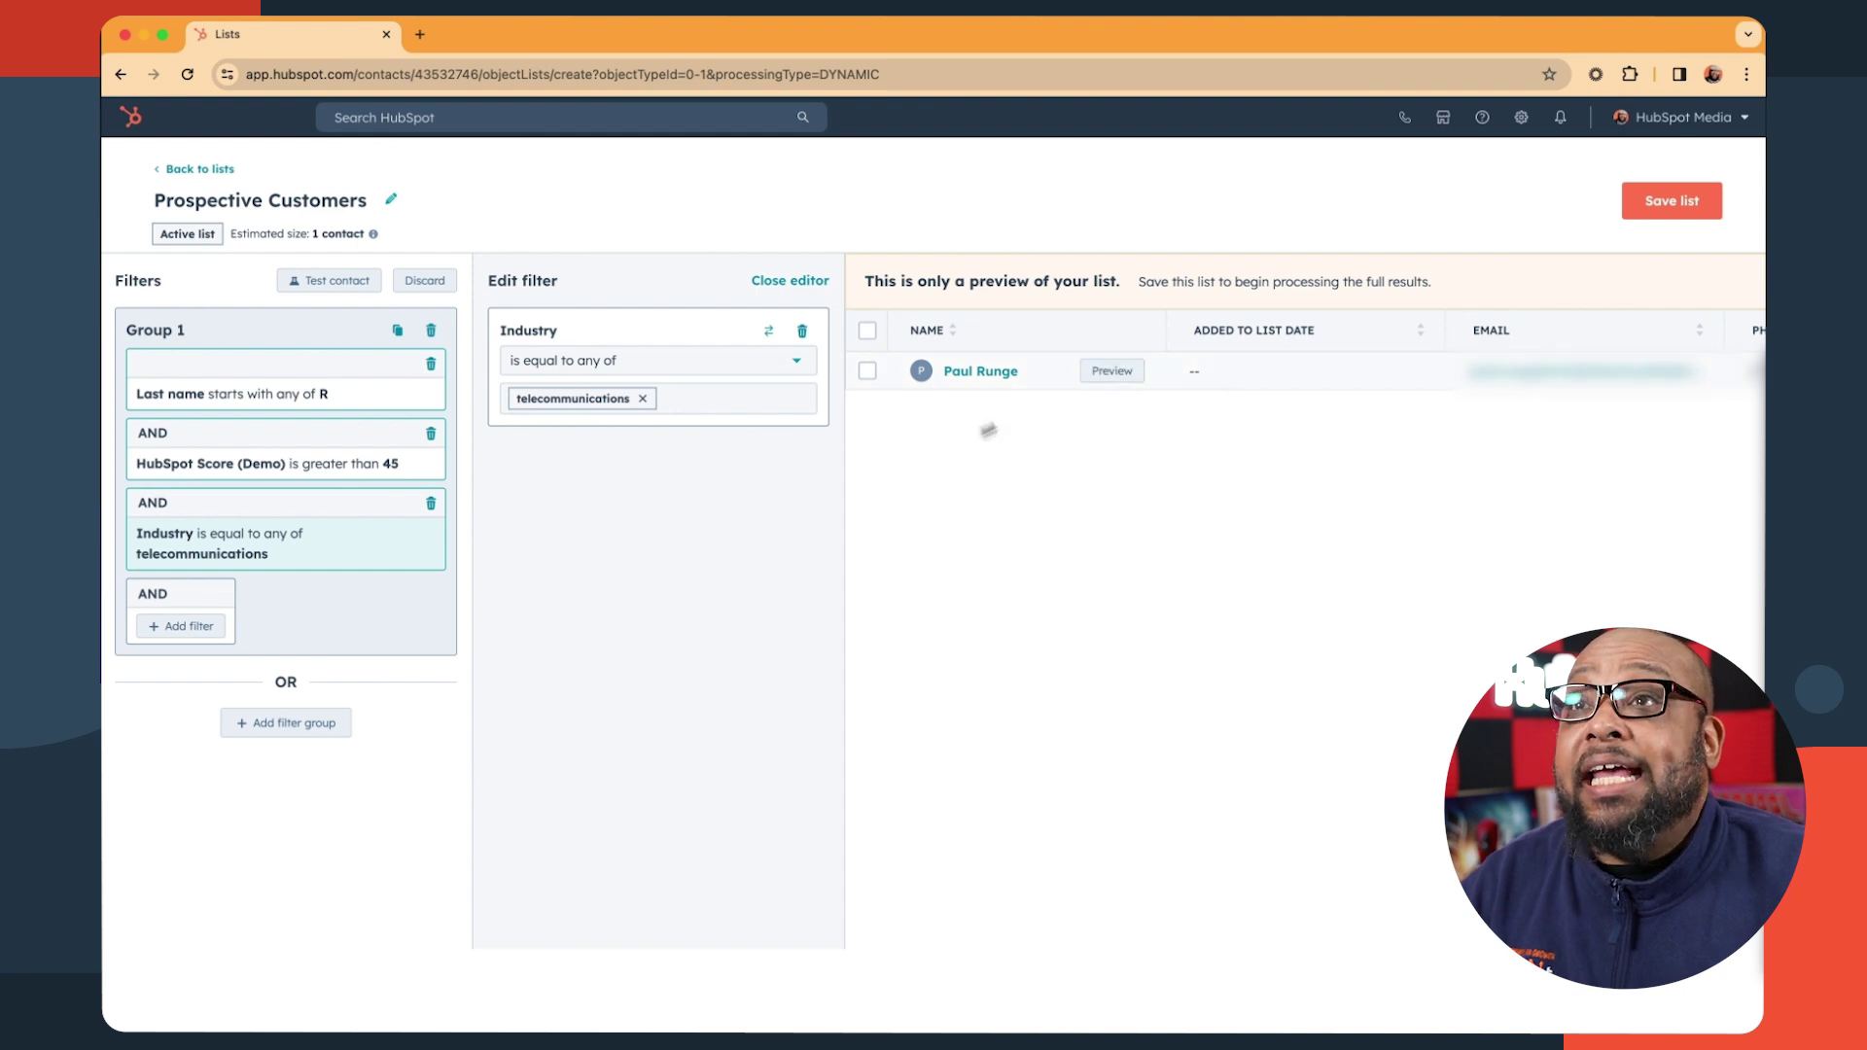
Save the Prospective Customers list with its three filters.
click(1671, 201)
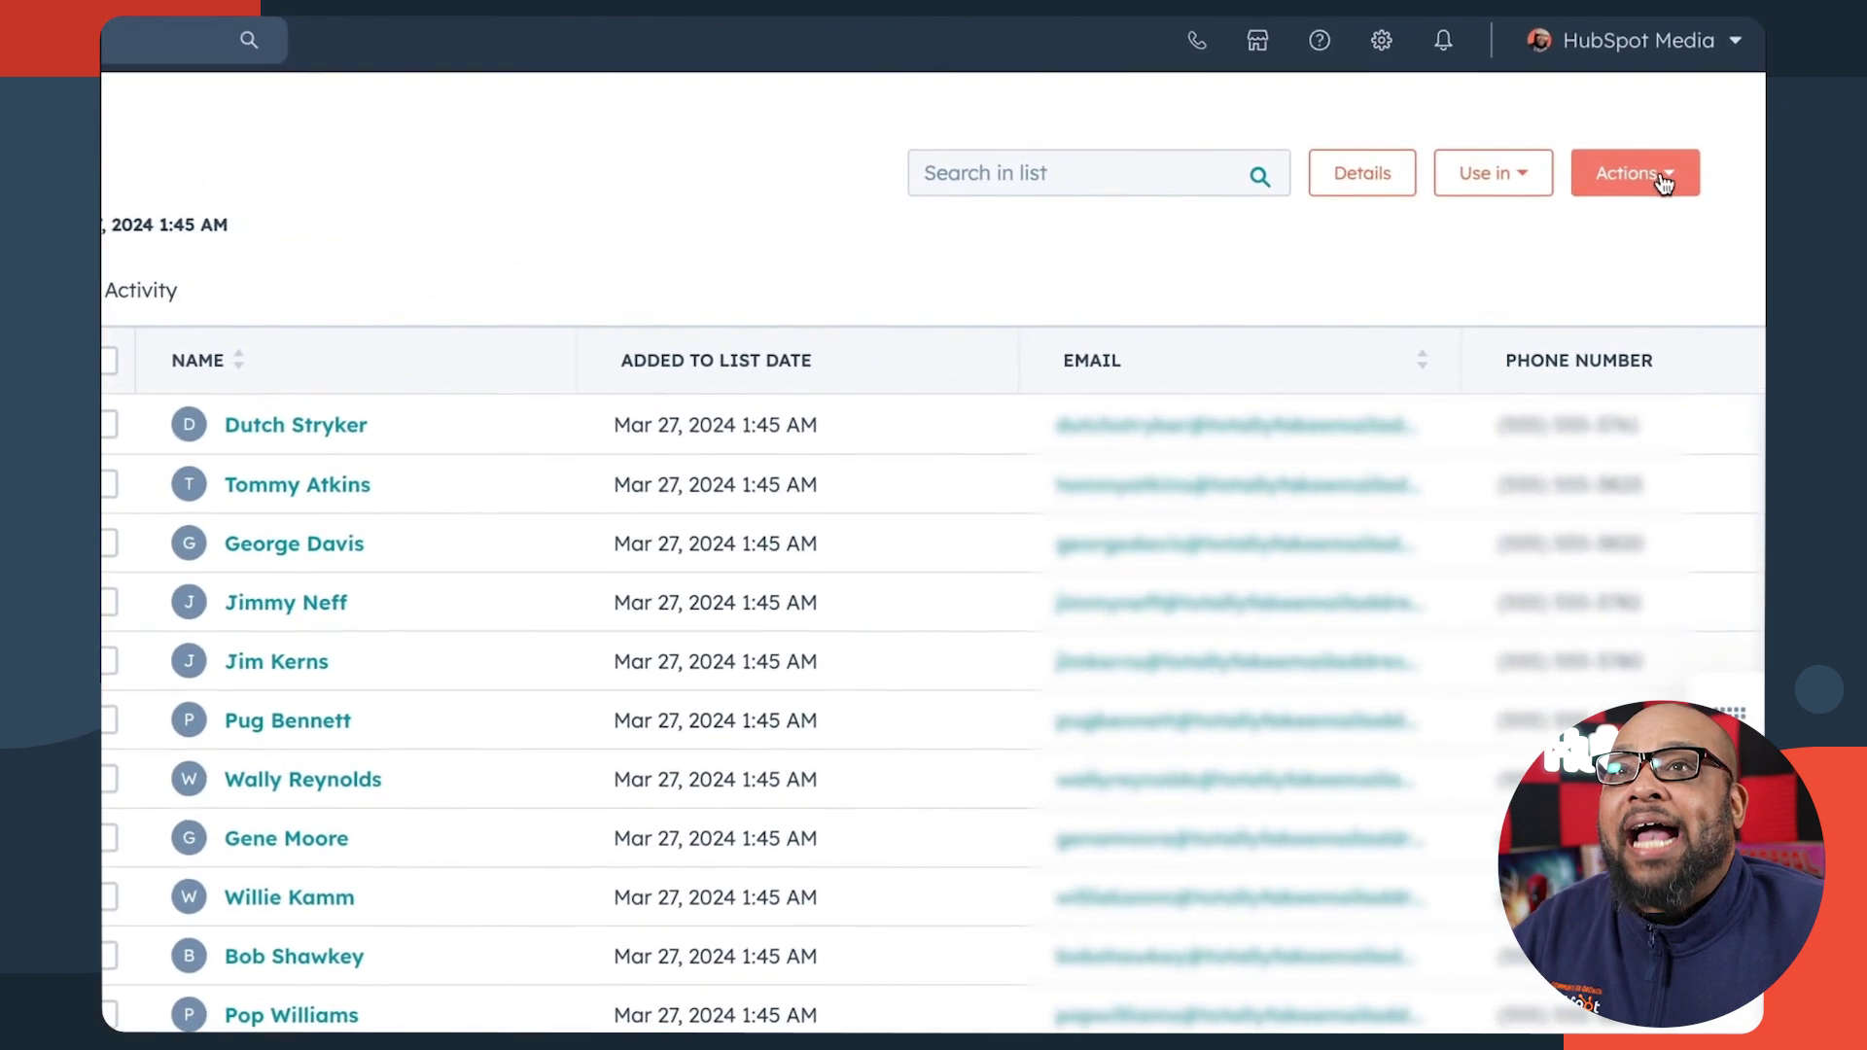
Create a random-sample static list of 50% of EVERYBODY! contacts.
click(1701, 205)
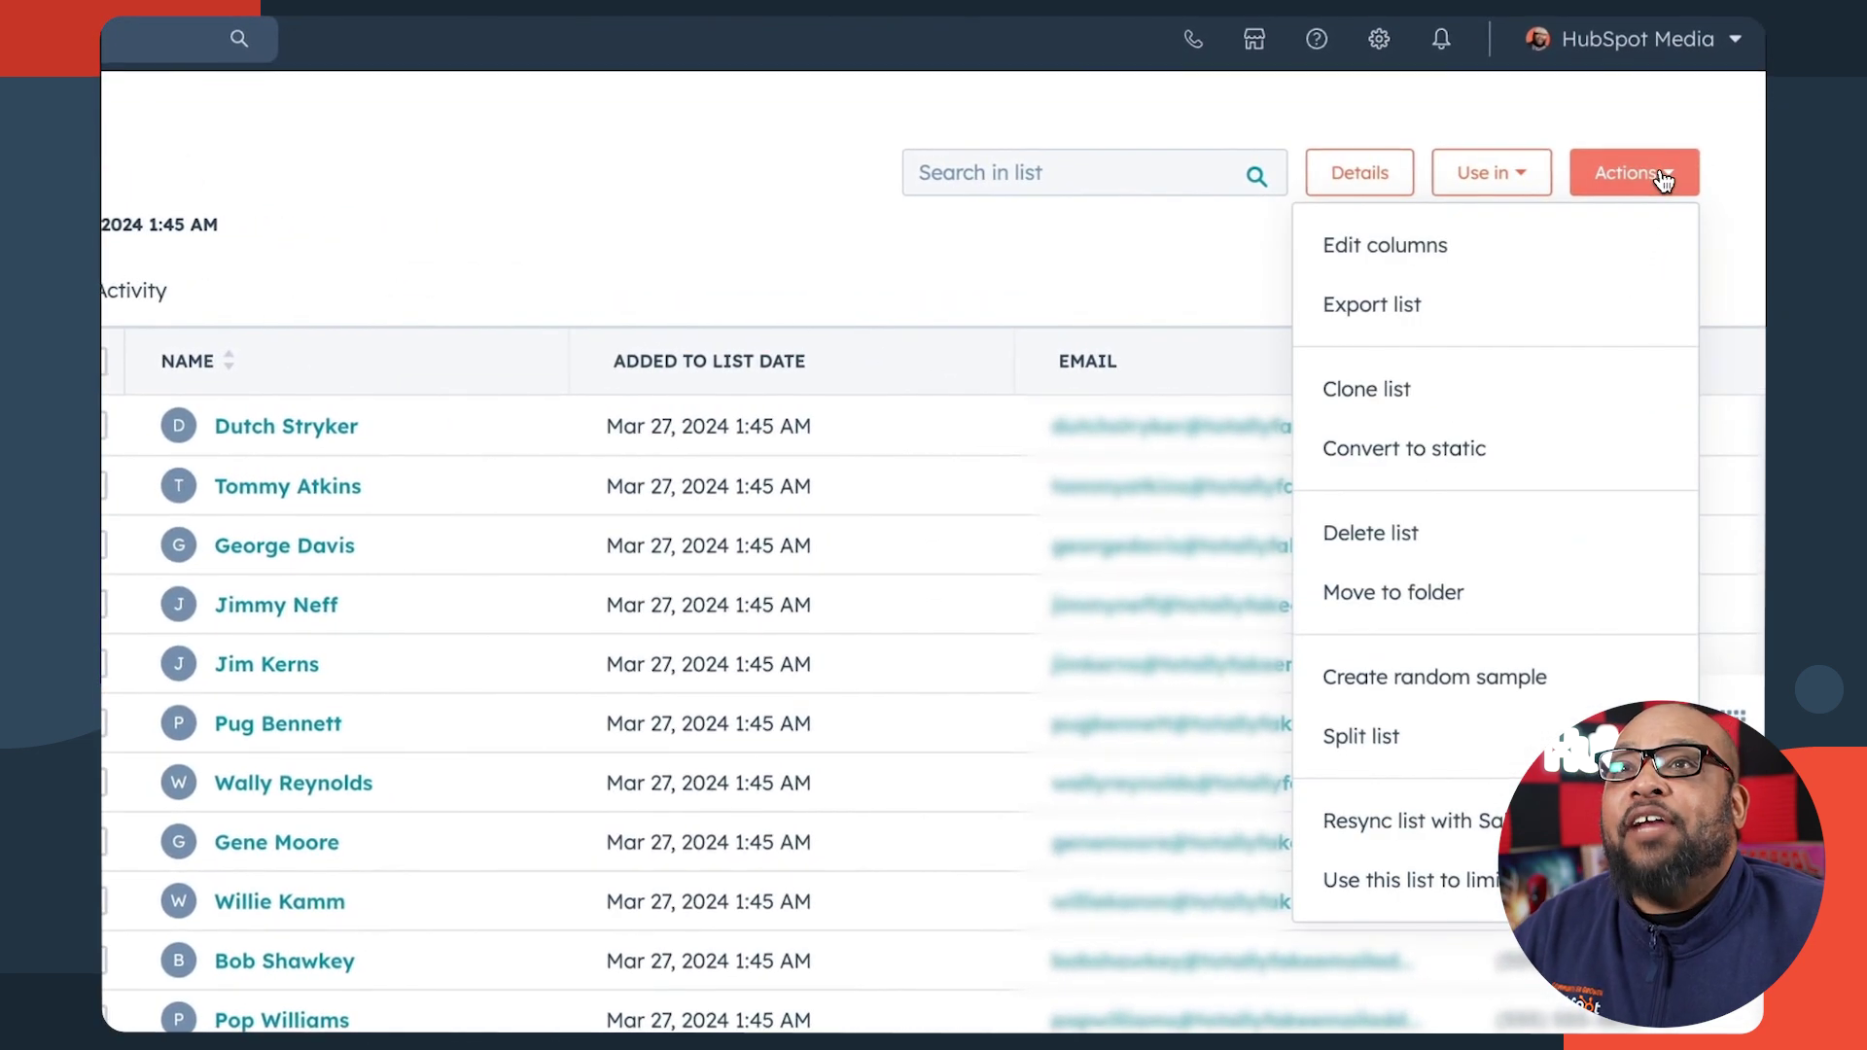
click(1458, 679)
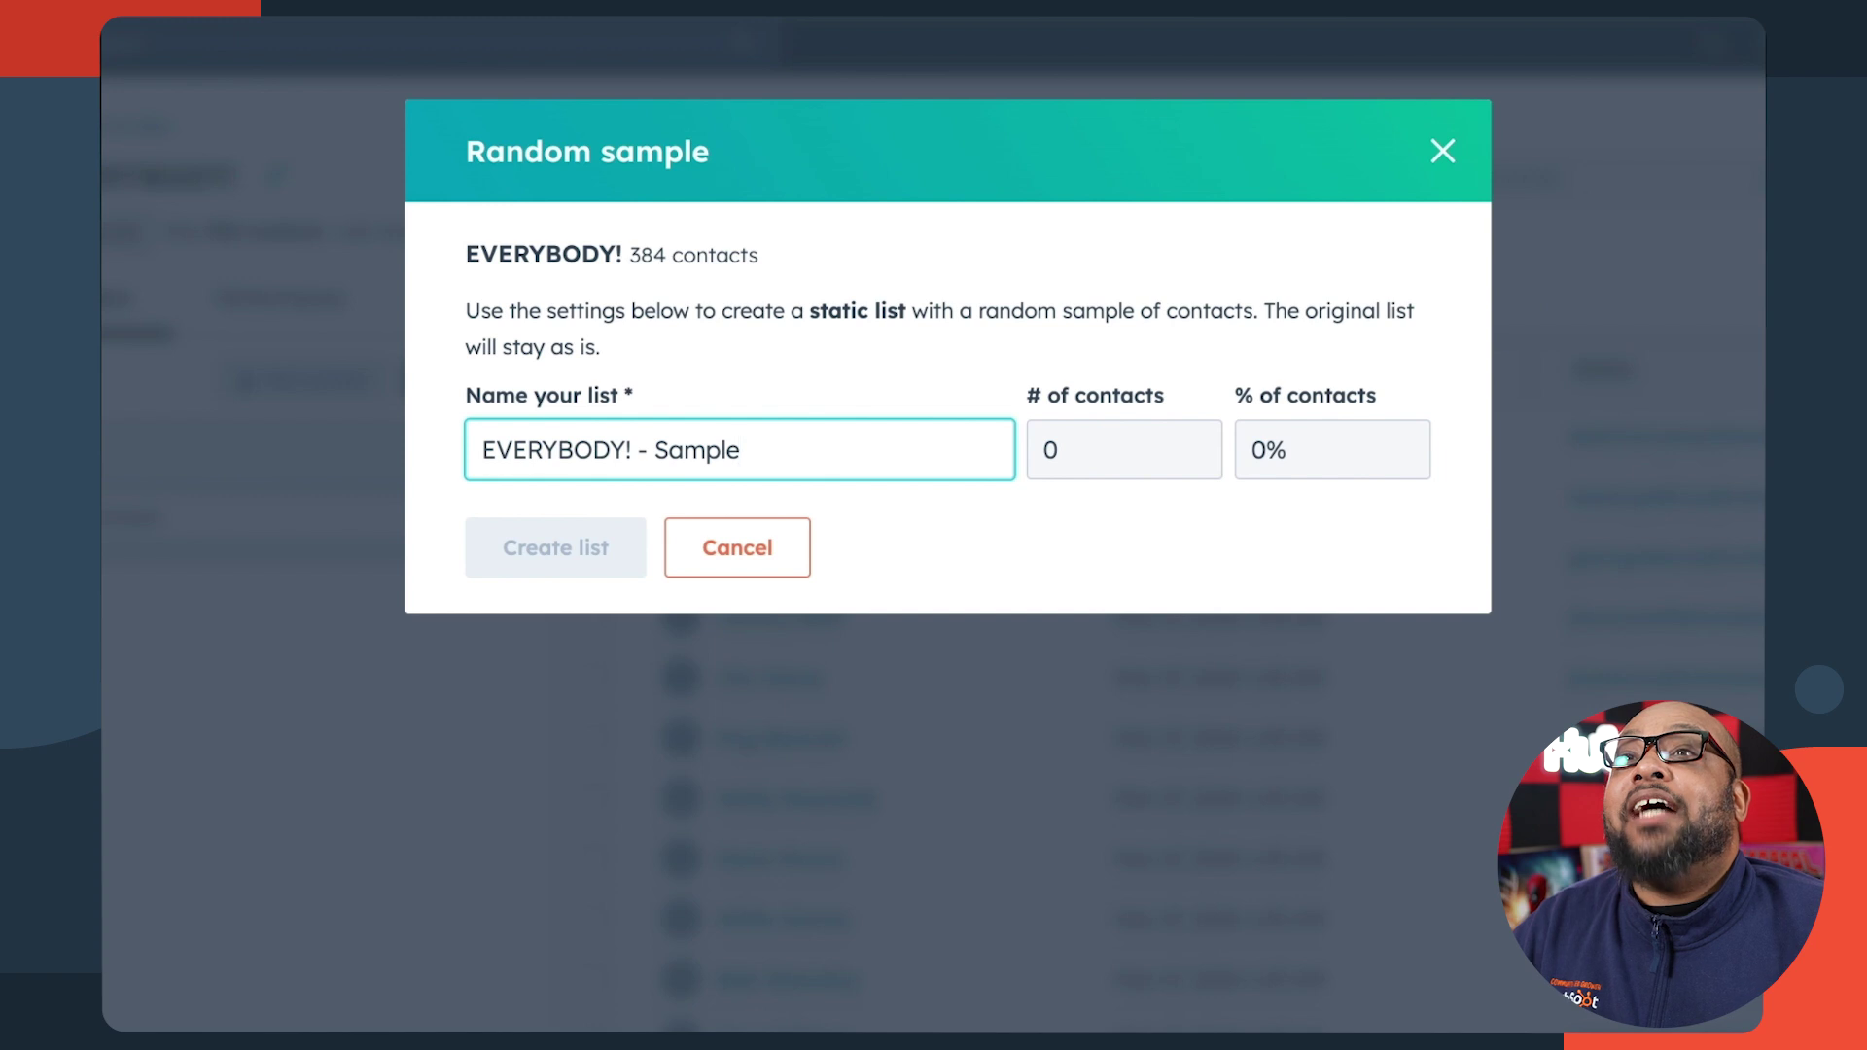
click(1181, 432)
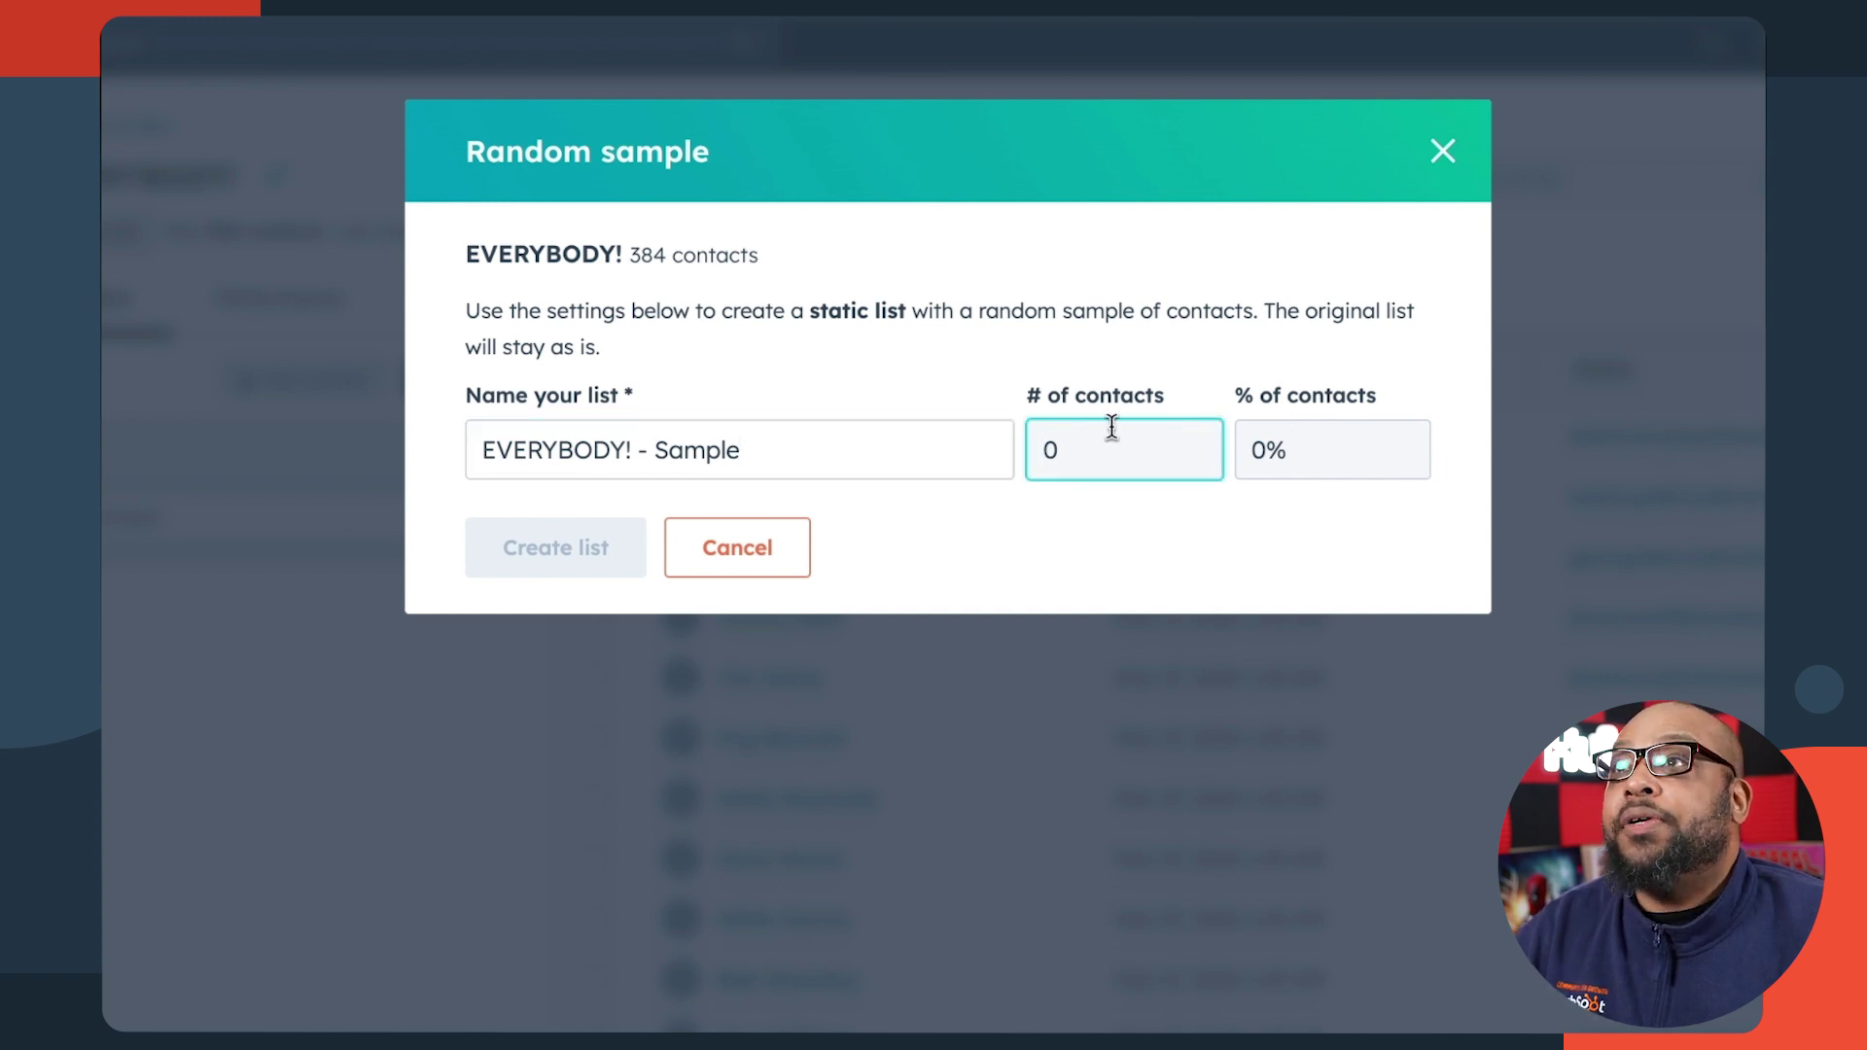
click(1239, 443)
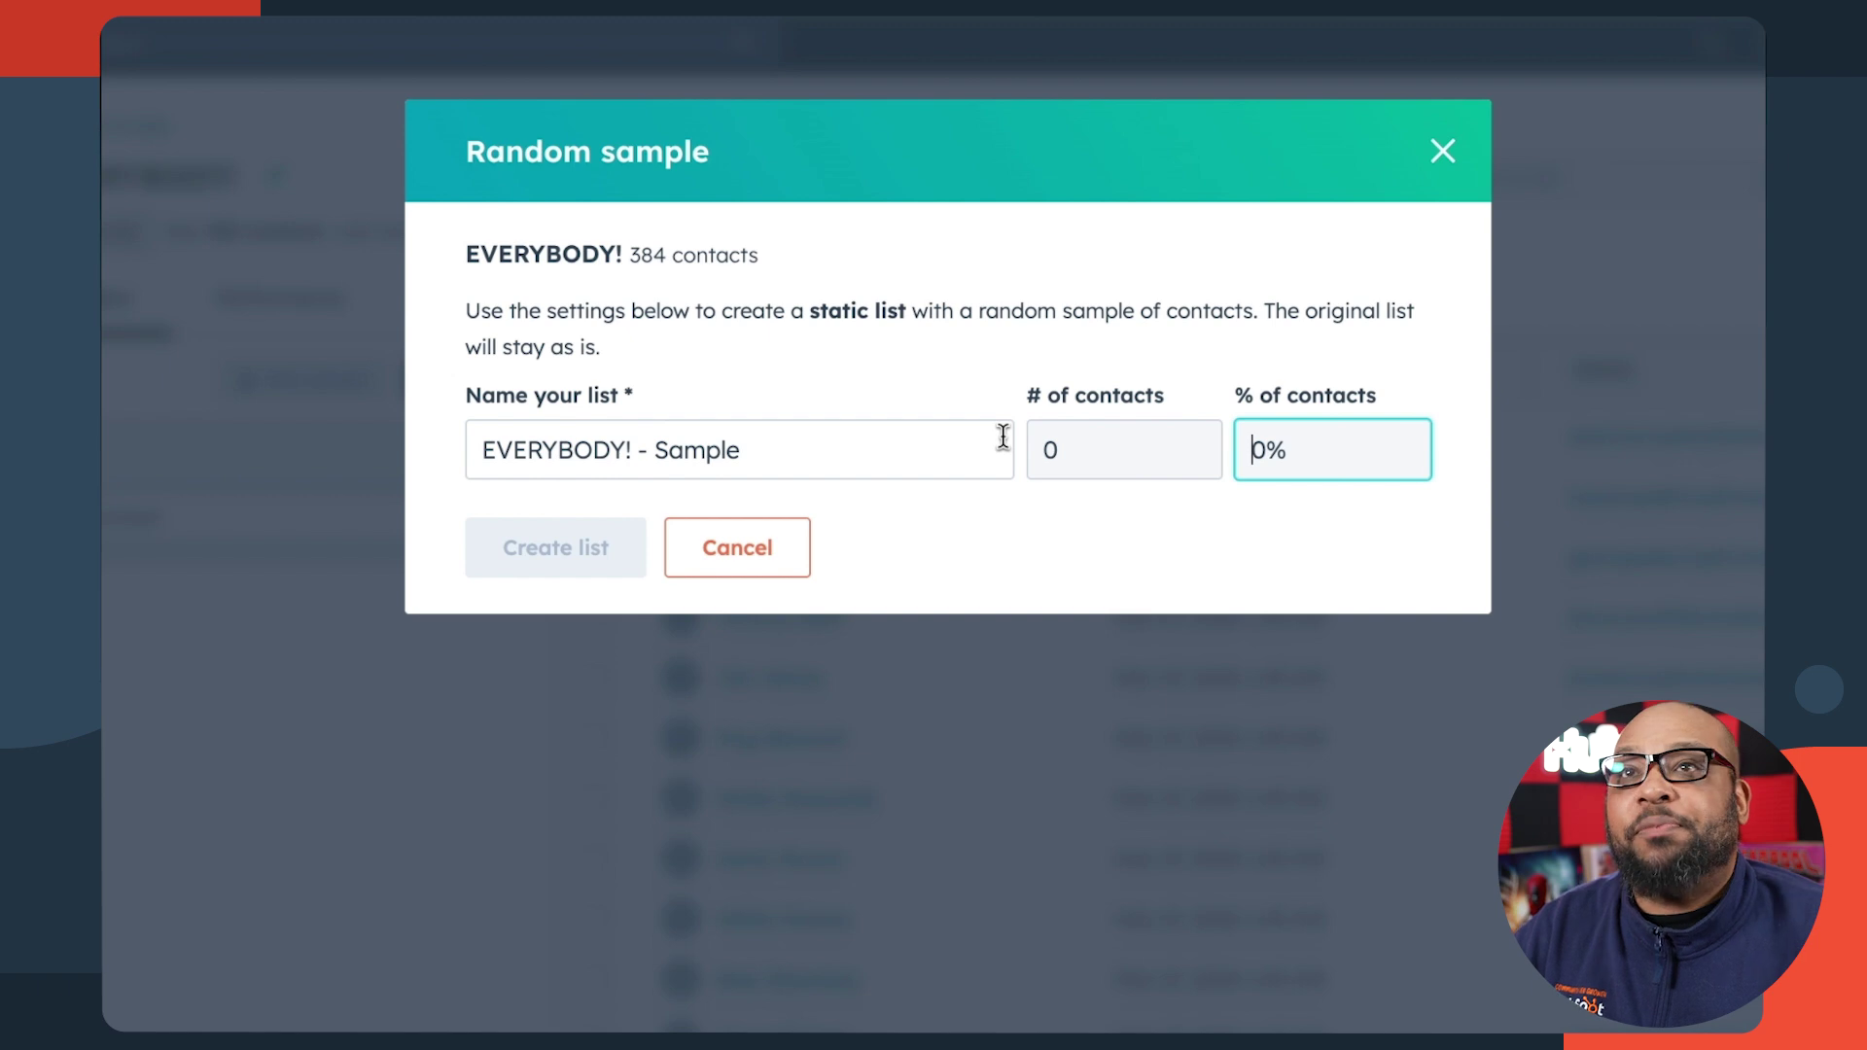
text(5)
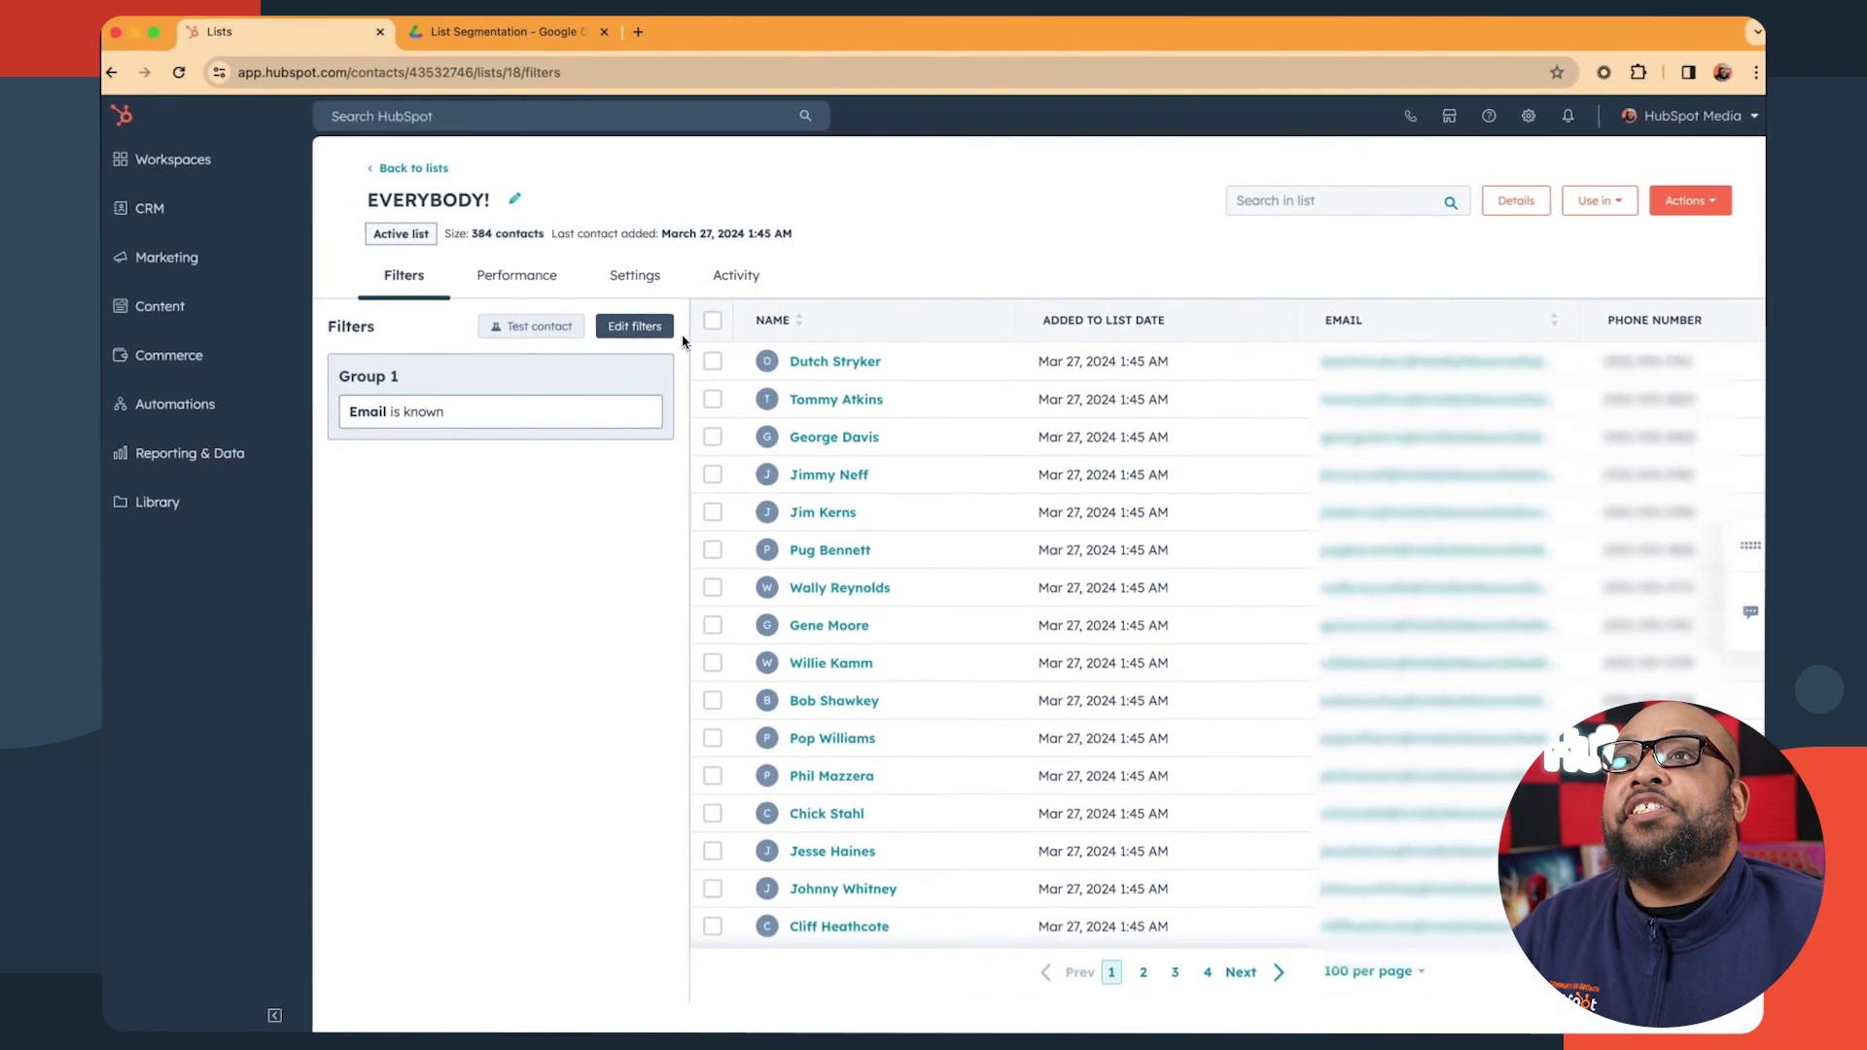
click(413, 168)
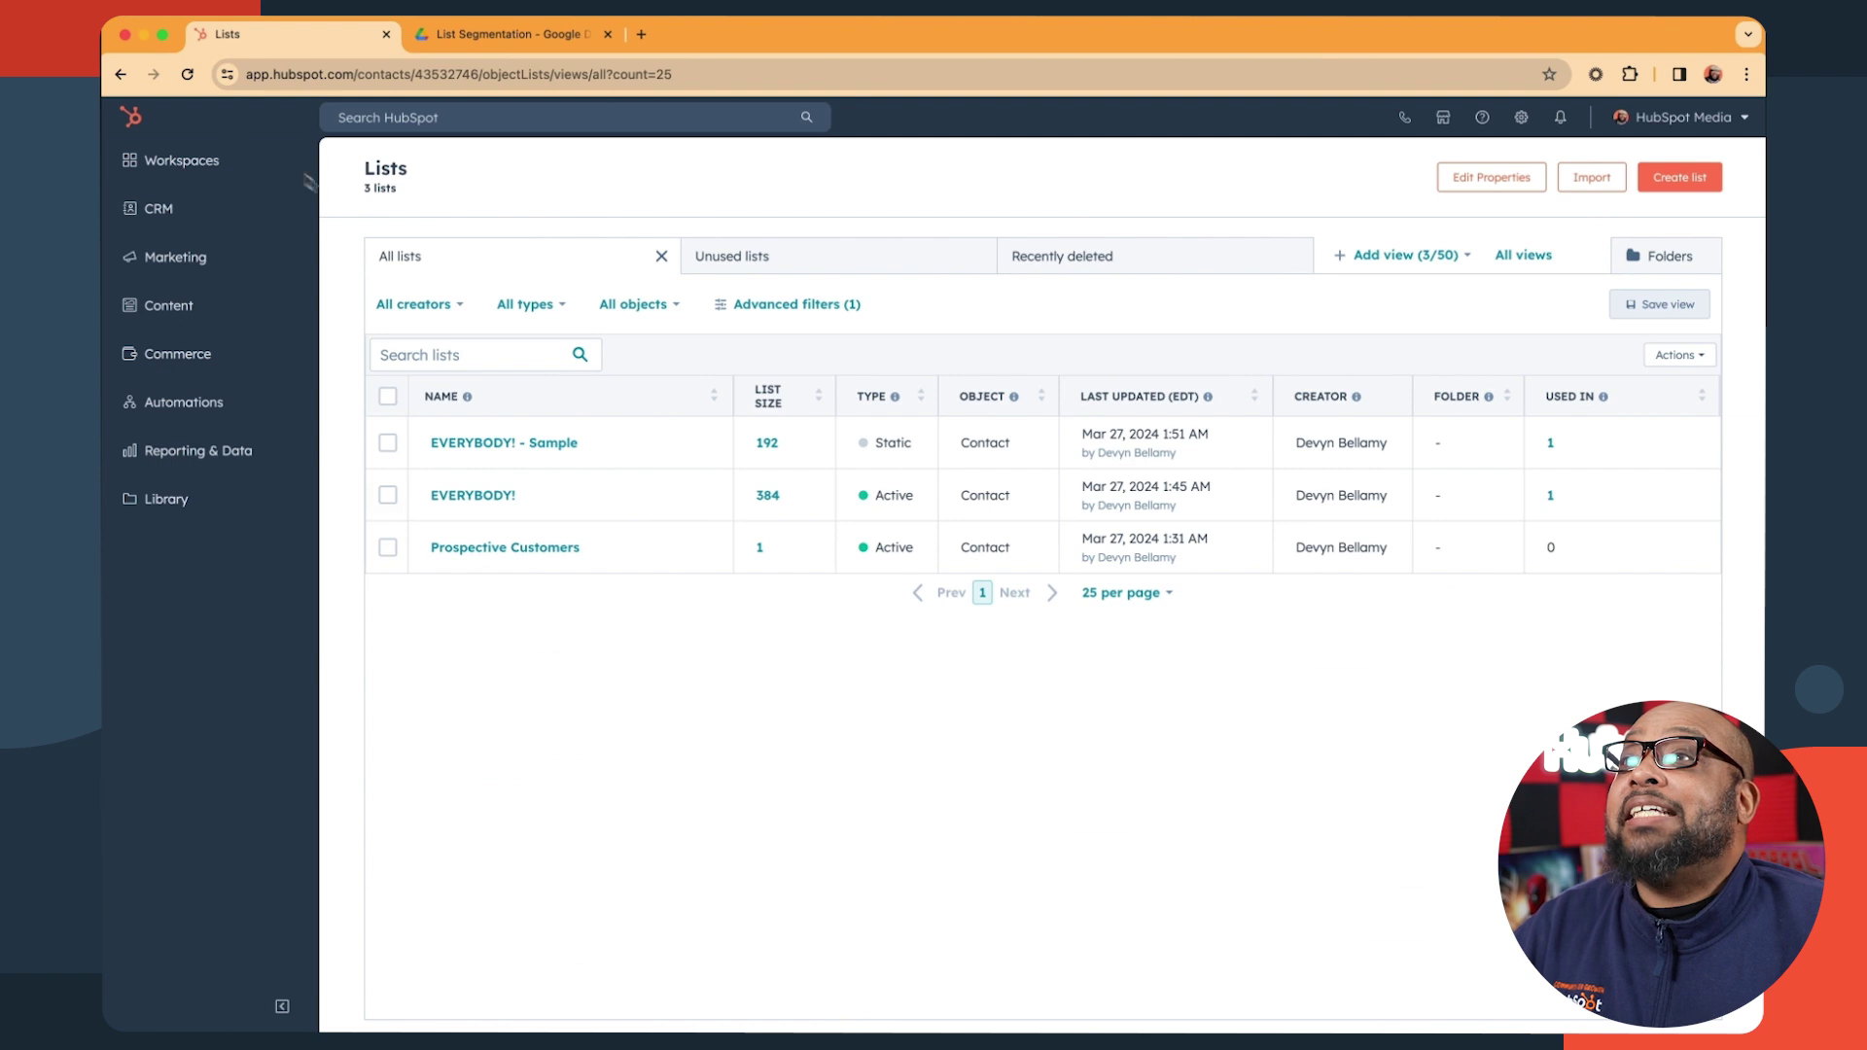
Open the EVERYBODY! - Sample list from the lists overview.
mouse_move(548, 462)
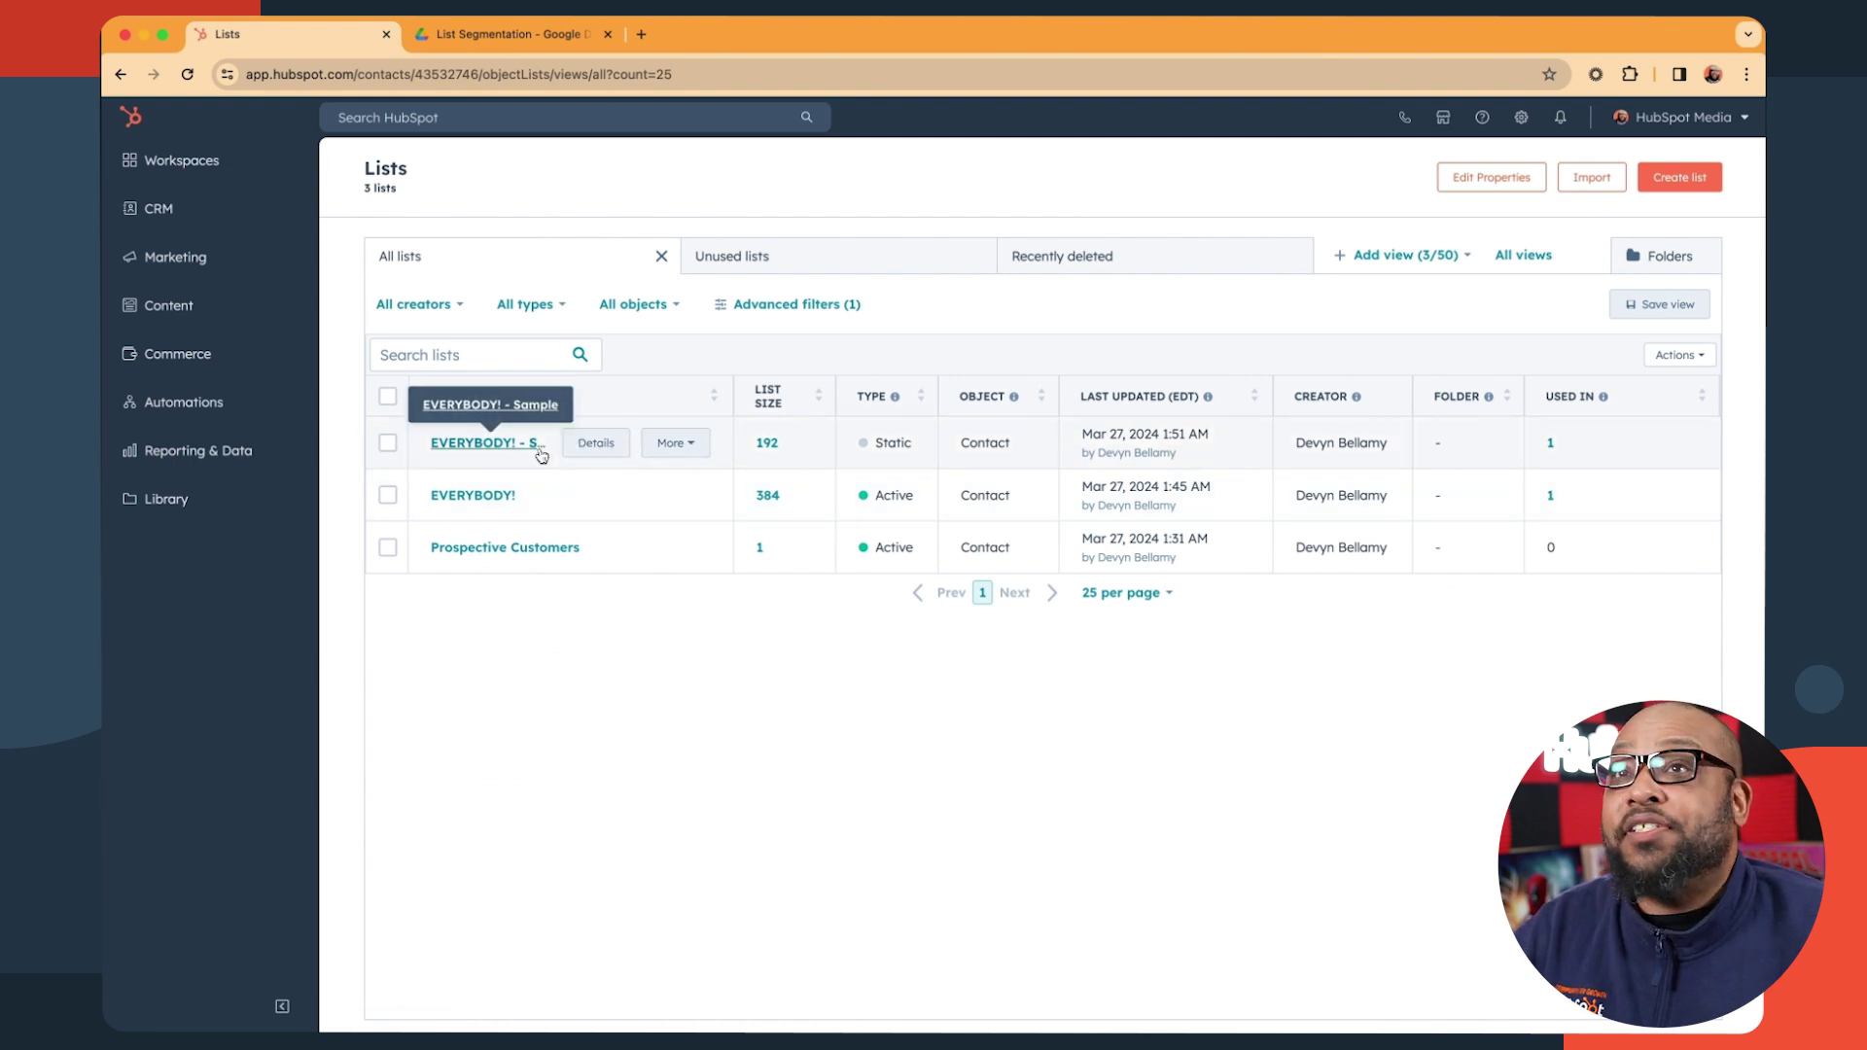
click(120, 74)
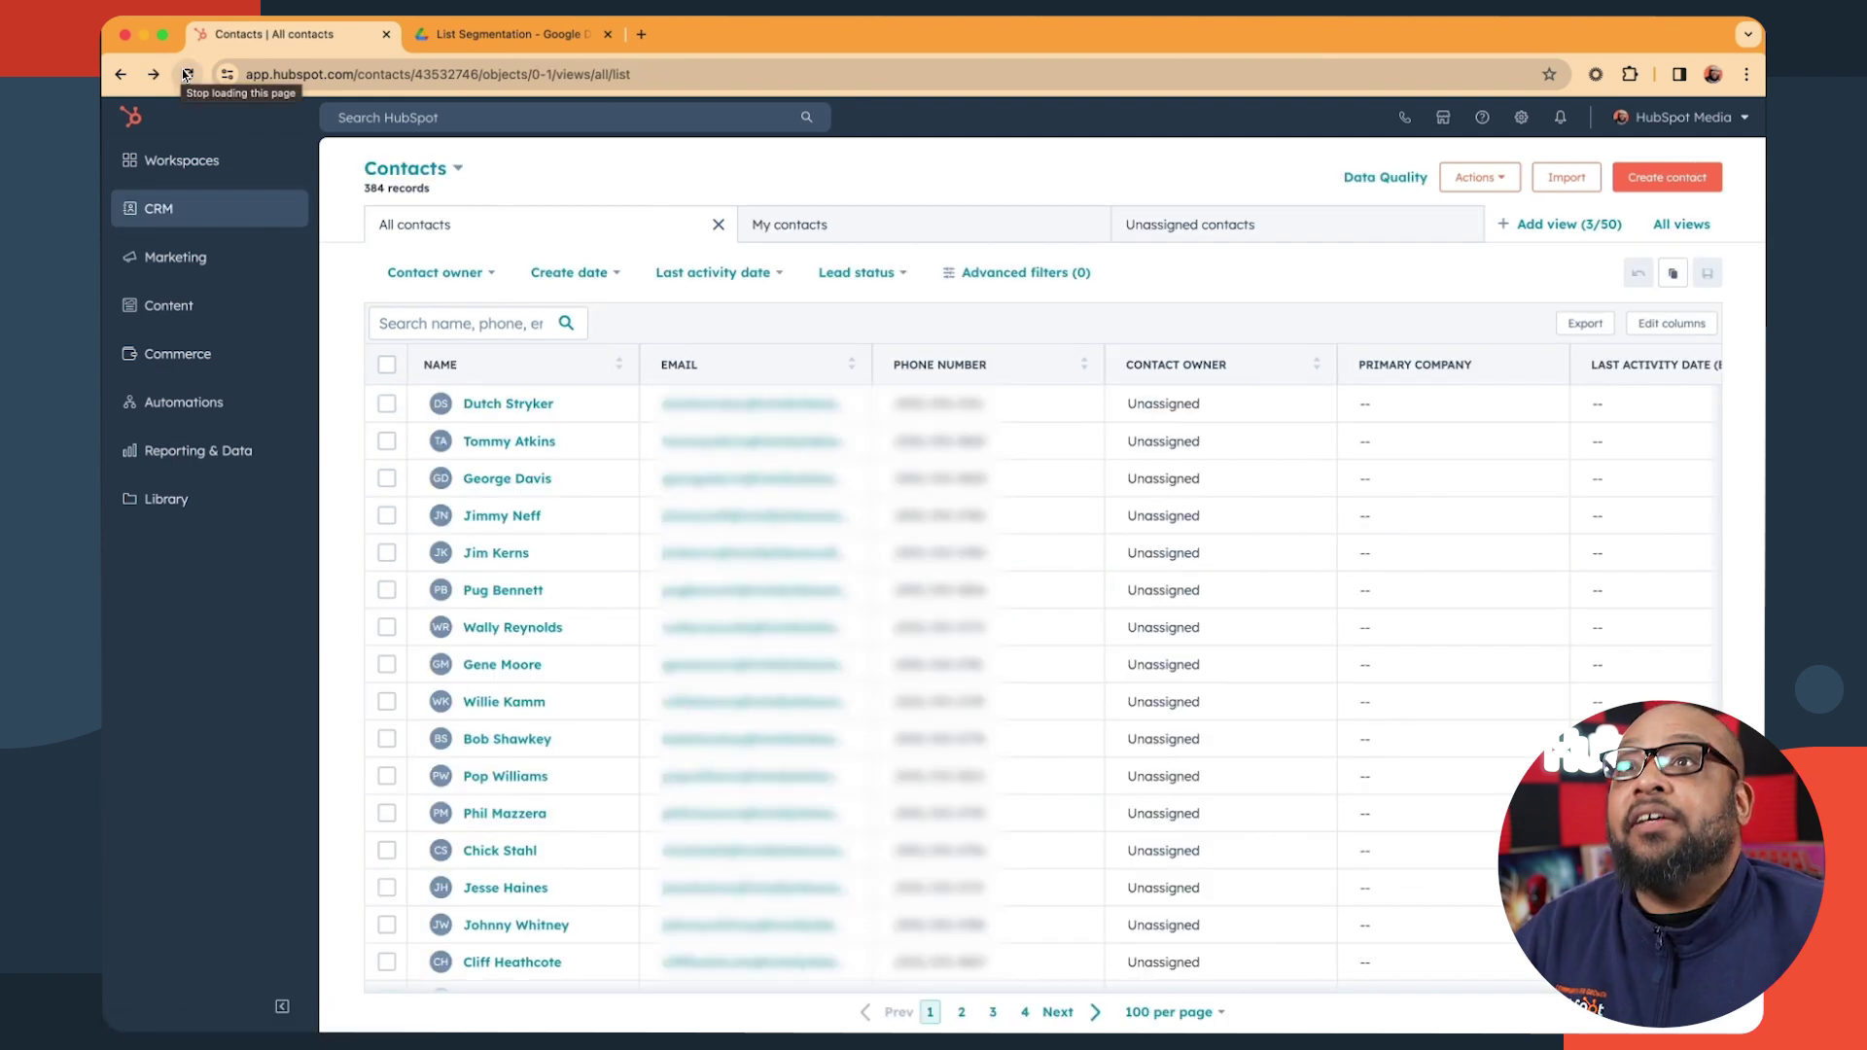